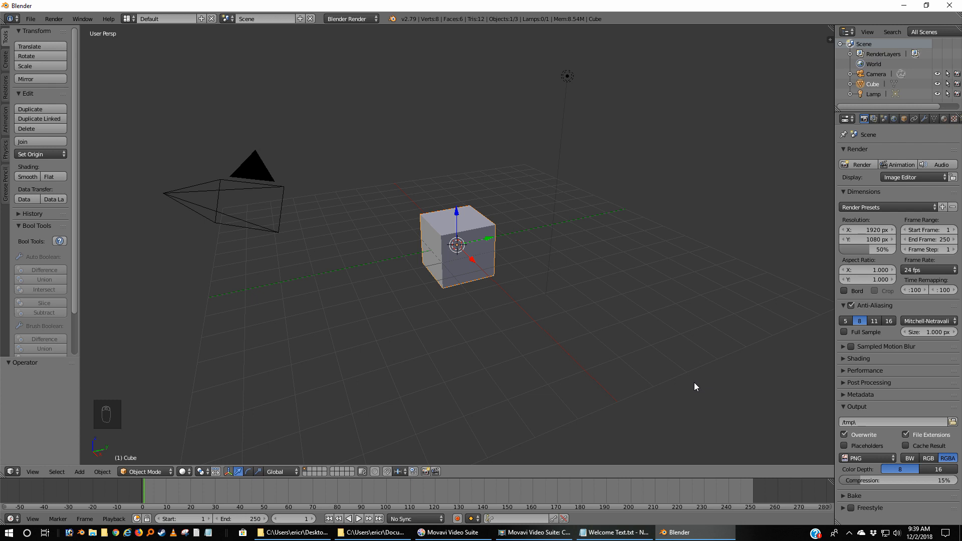
# Open the recently used file TutorialSaucer_MojoAnimationDemo.blend.
pyautogui.press('a')
pyautogui.press('a')
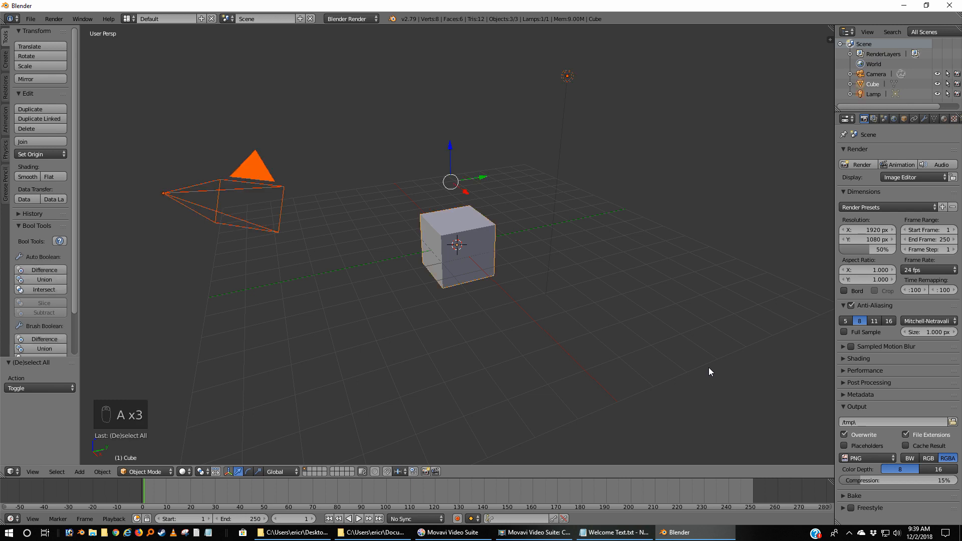
pyautogui.click(28, 19)
pyautogui.moveTo(52, 51)
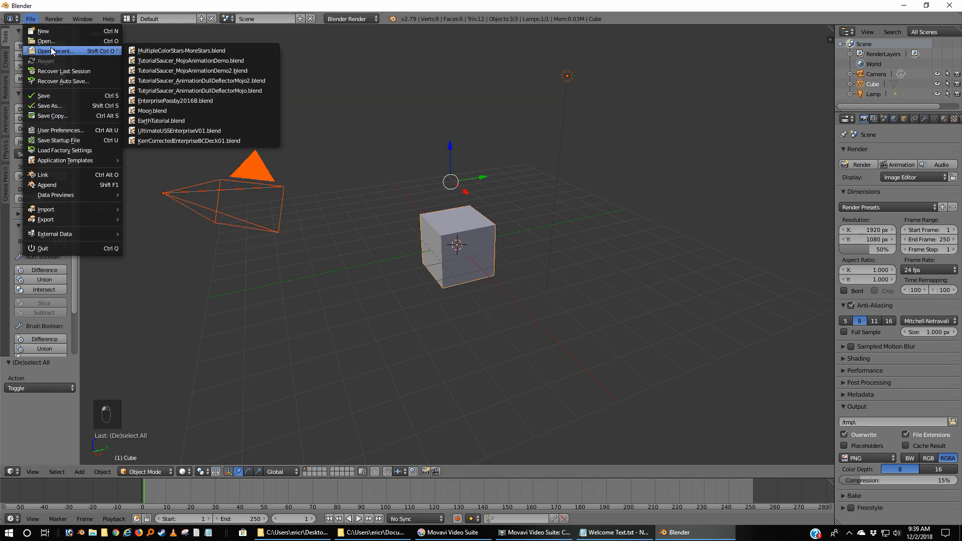
pyautogui.click(255, 60)
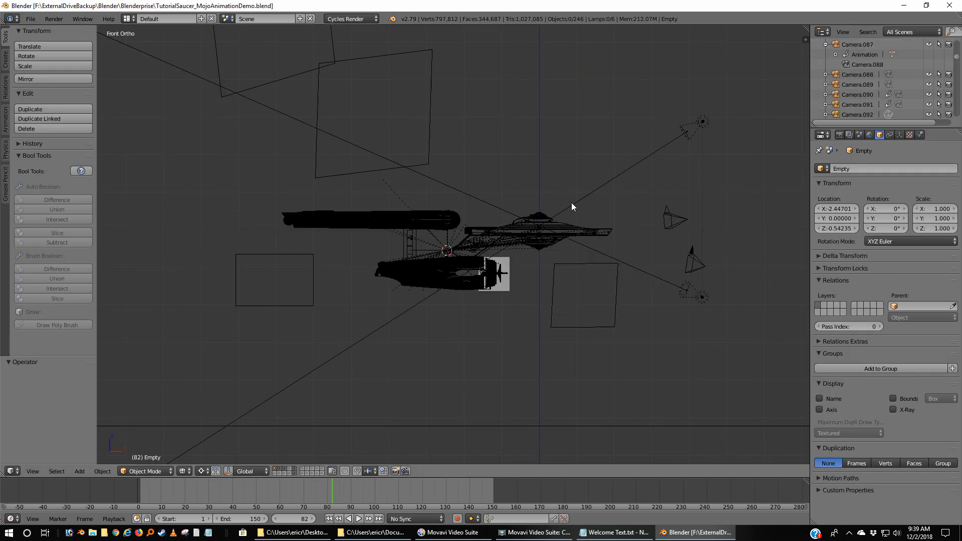
# Show the scene's render settings and preview the camera animation from the first frame in the front view.
pyautogui.scroll(-3, 633, 243)
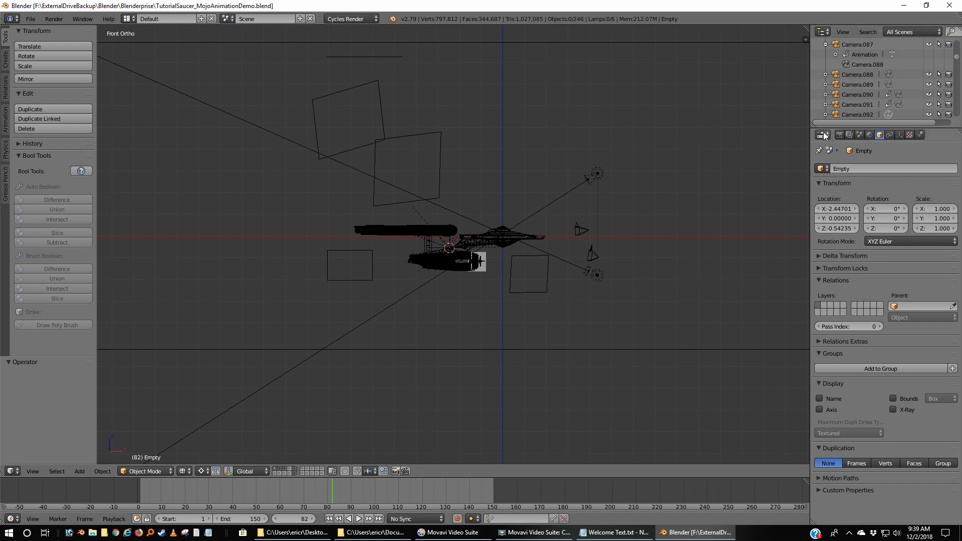
pyautogui.click(843, 133)
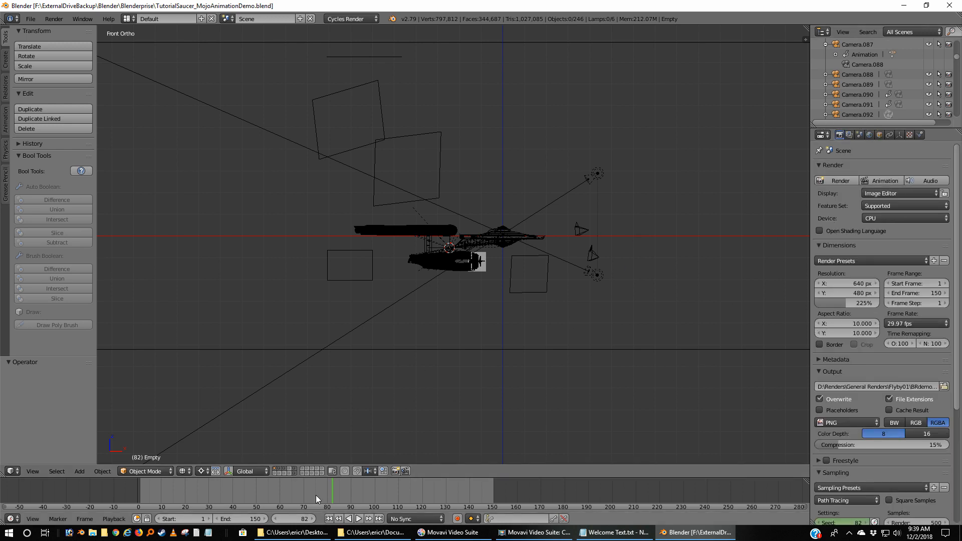
pyautogui.click(329, 518)
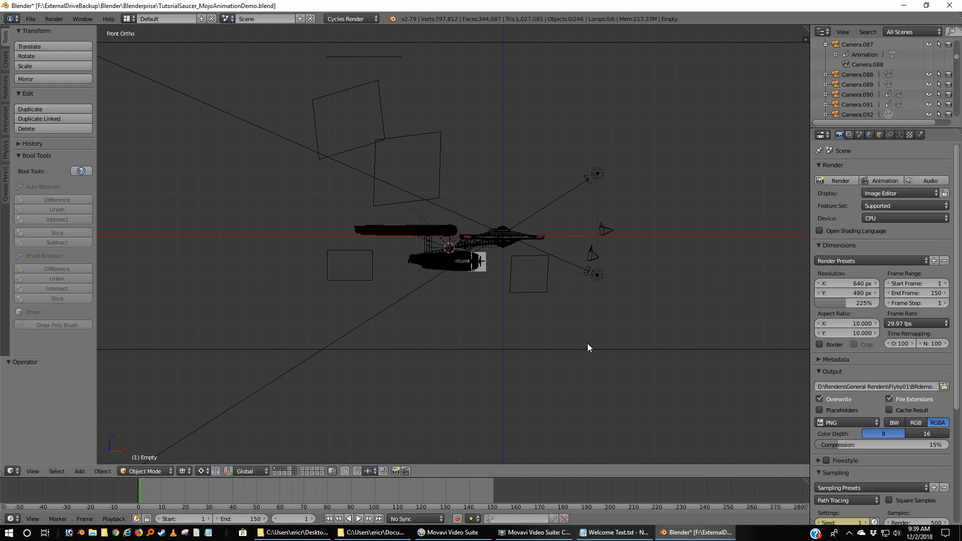
pyautogui.scroll(-3, 679, 304)
pyautogui.scroll(-1, 680, 306)
pyautogui.scroll(2, 680, 306)
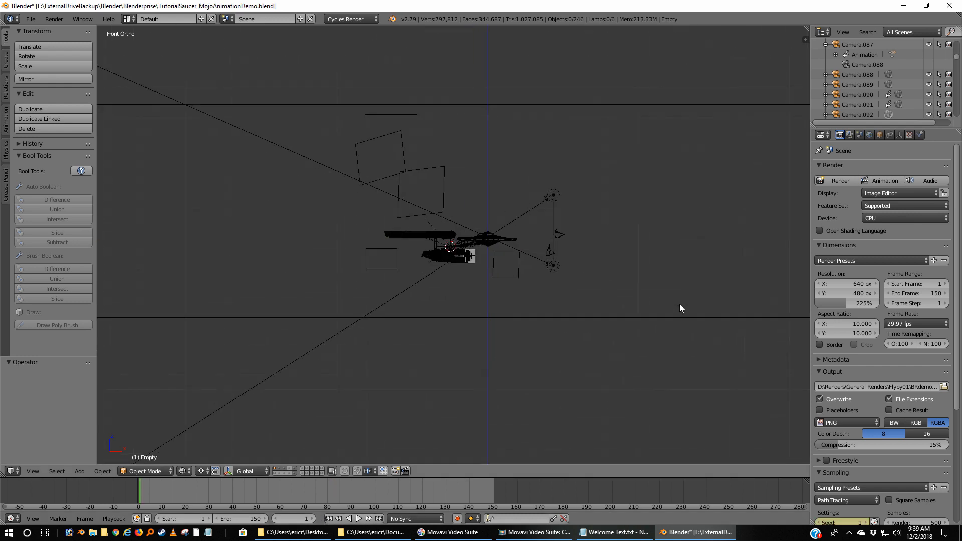
pyautogui.click(359, 519)
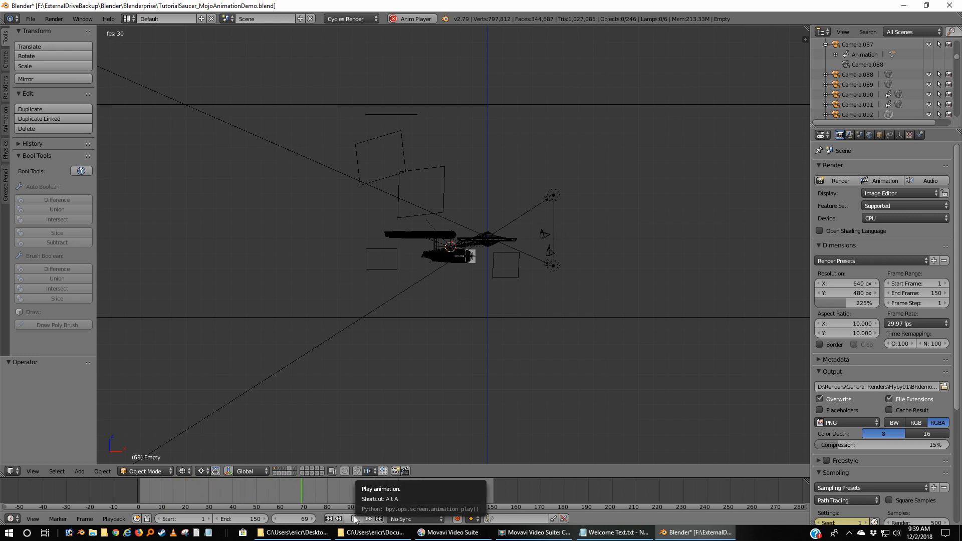
pyautogui.press('Escape')
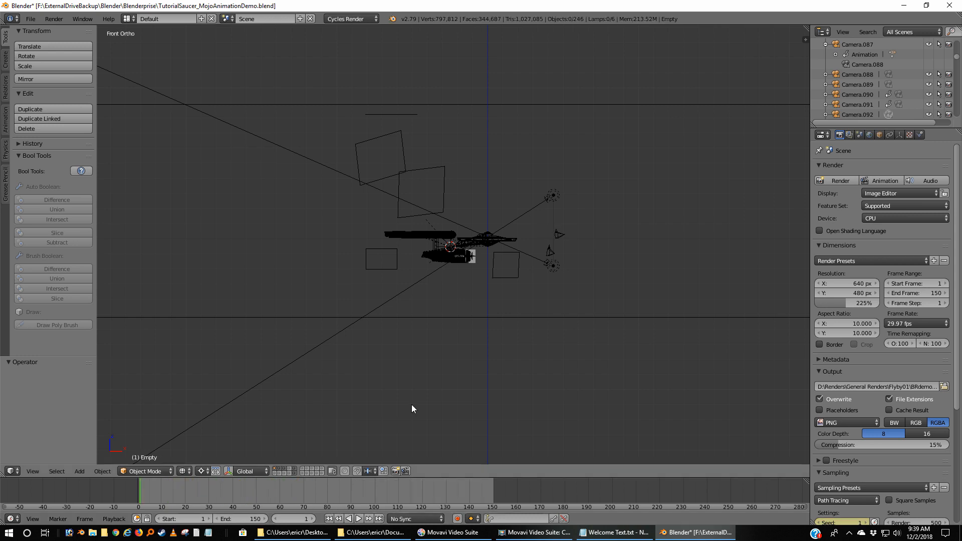
pyautogui.scroll(-4, 569, 298)
pyautogui.scroll(5, 569, 298)
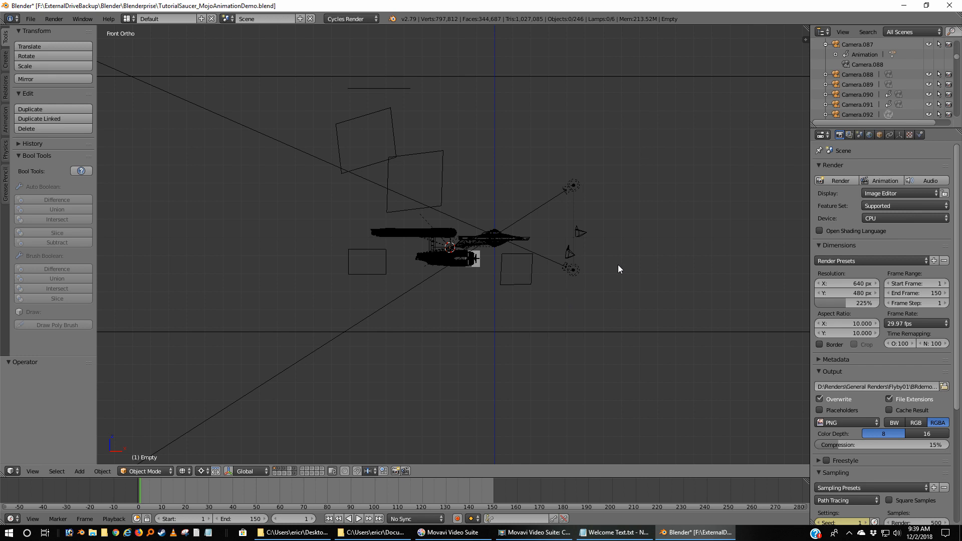
pyautogui.moveTo(618, 268); pyautogui.dragTo(486, 248, button='middle')
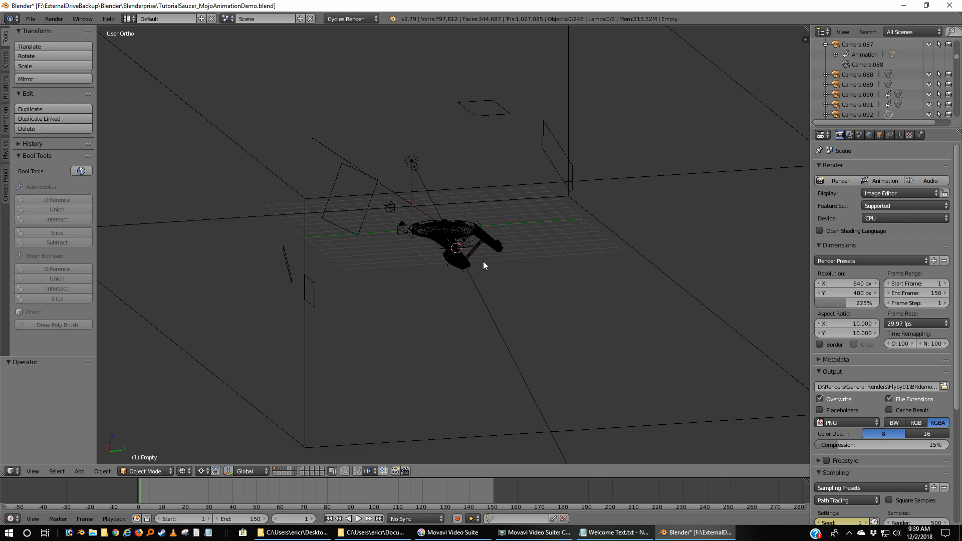
# Open the recently used file TutorialSaucer_MojoAnimationDemo2.blend.
pyautogui.click(31, 18)
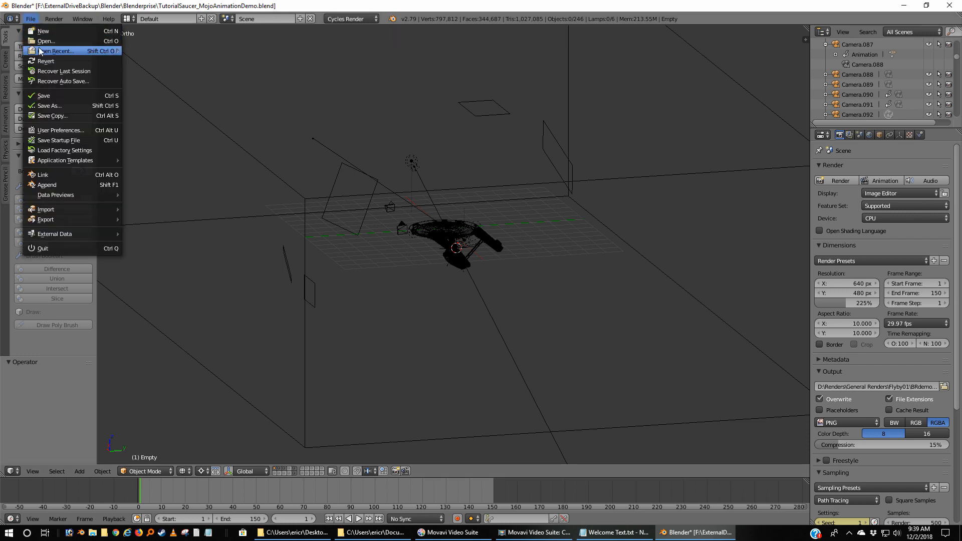
pyautogui.moveTo(40, 52)
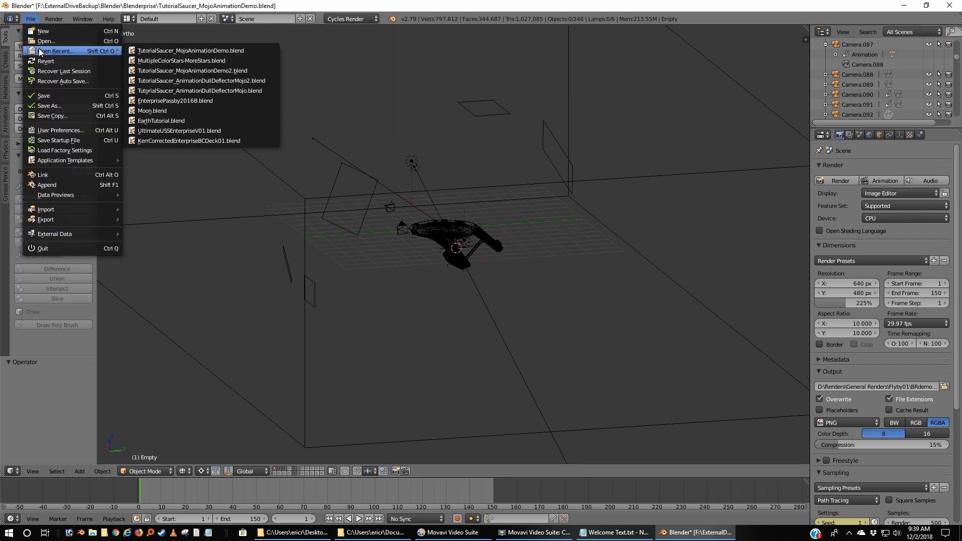
pyautogui.click(232, 70)
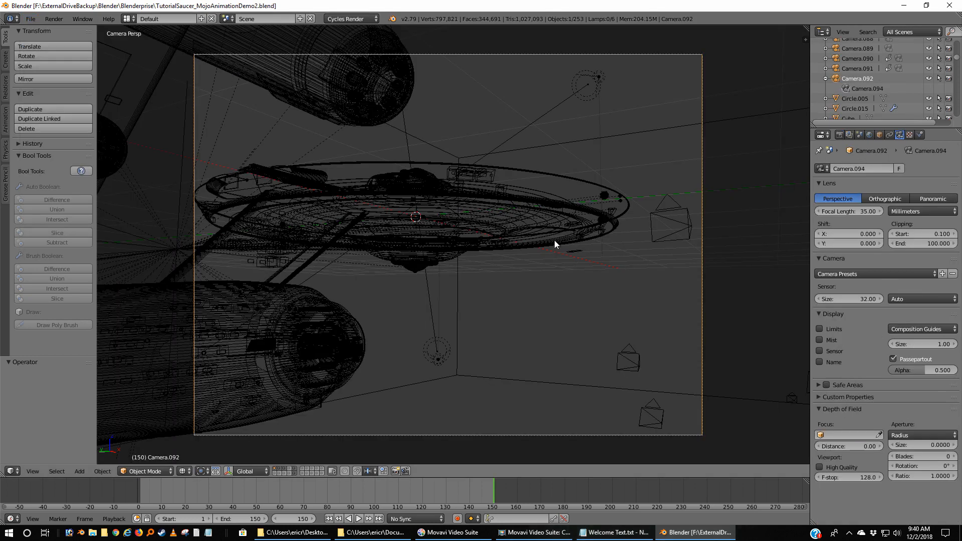
# Select Camera.090, the camera farthest from the ship in the front view, and make it the active scene camera.
pyautogui.press('KP_1')
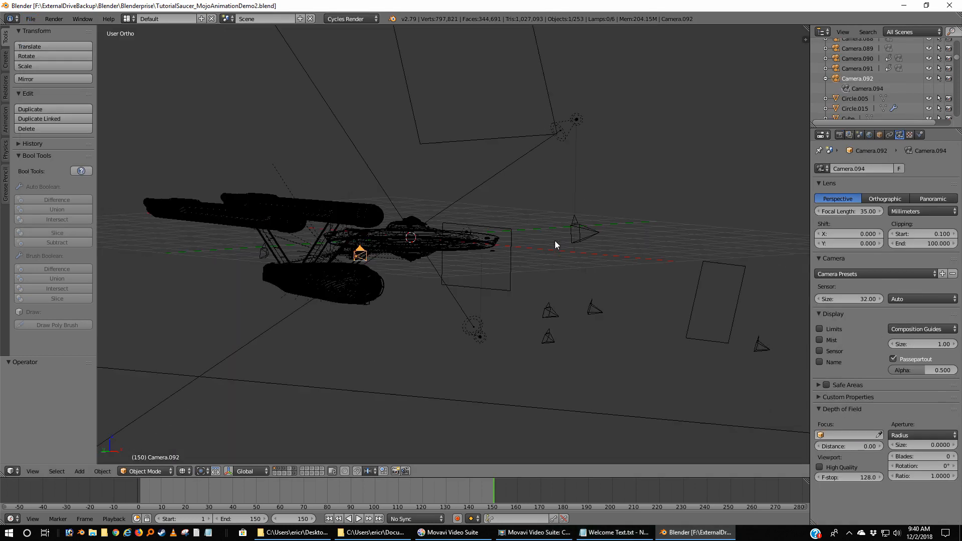
pyautogui.scroll(1, 553, 251)
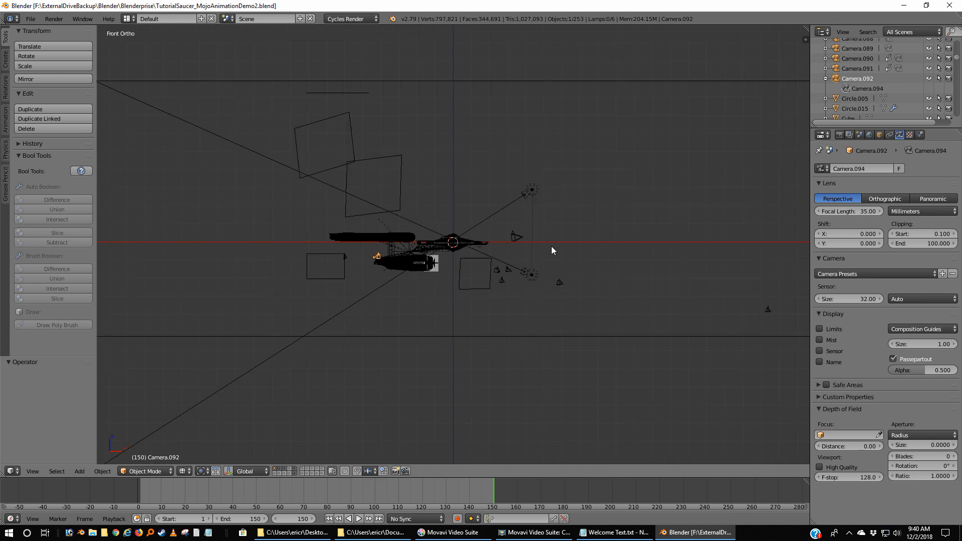
pyautogui.rightClick(767, 311)
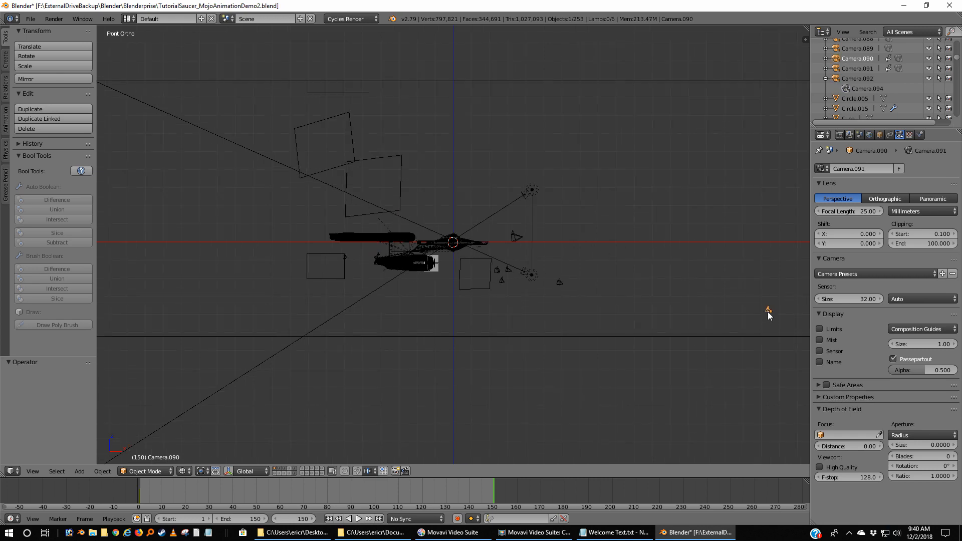
pyautogui.press('ctrl+KP_0')
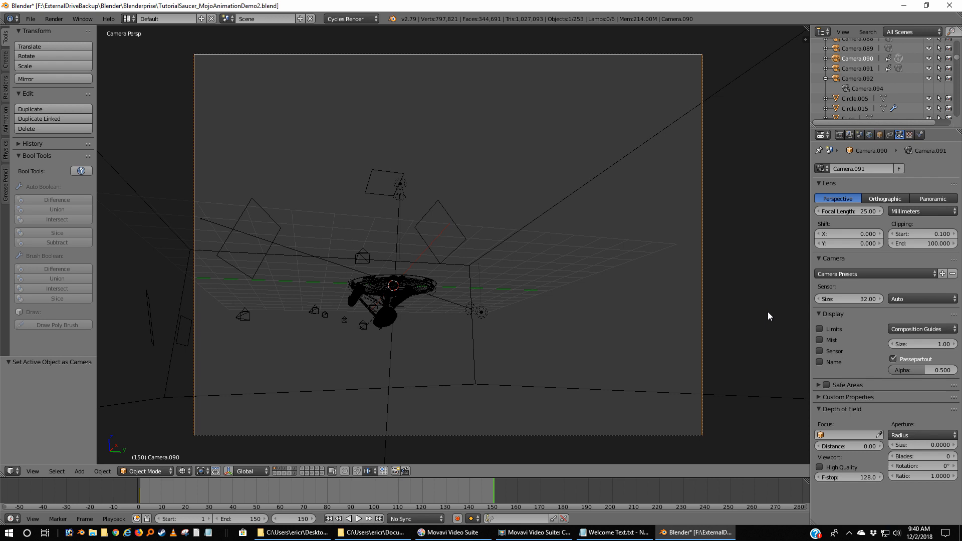
# Play the animation in the front view to watch the cameras move, stopping it partway through.
pyautogui.press('KP_1')
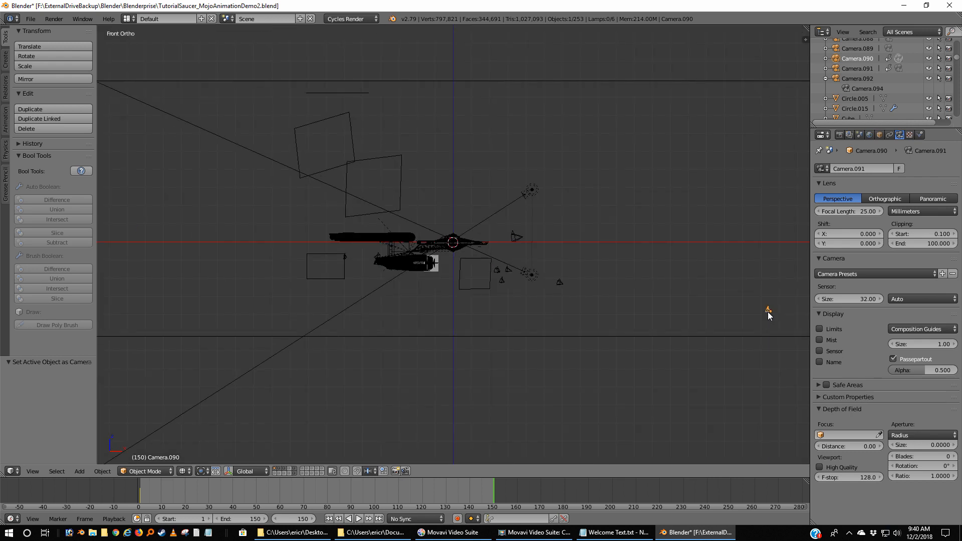
pyautogui.scroll(-2, 540, 335)
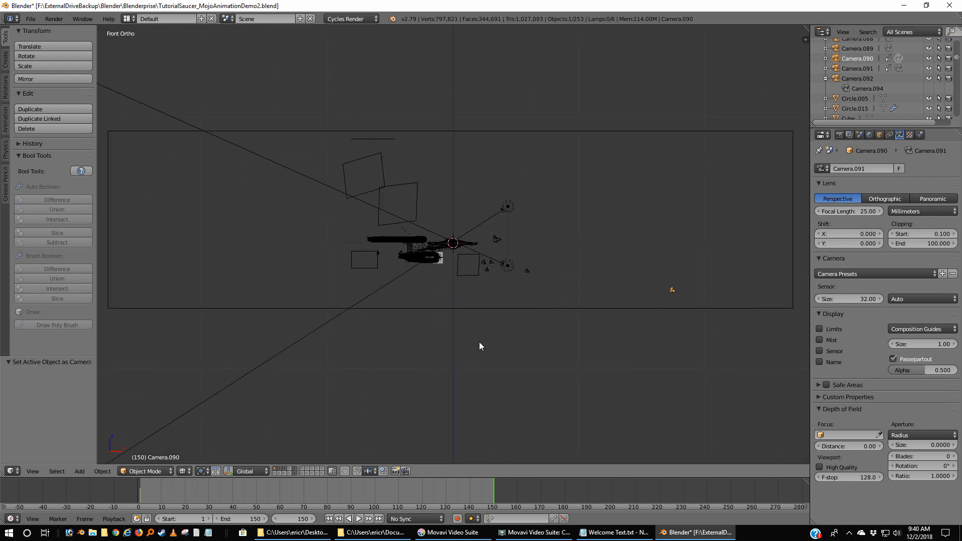
pyautogui.click(359, 518)
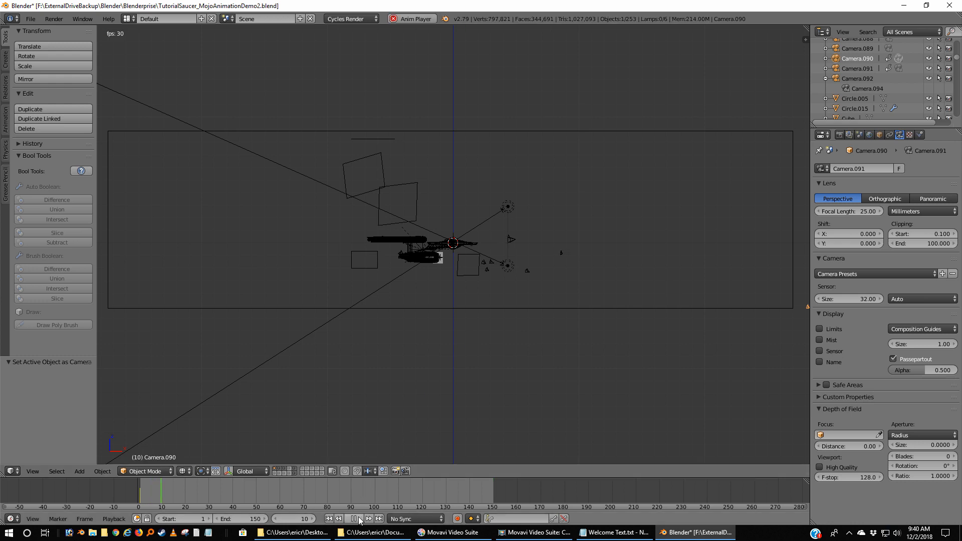
pyautogui.click(355, 518)
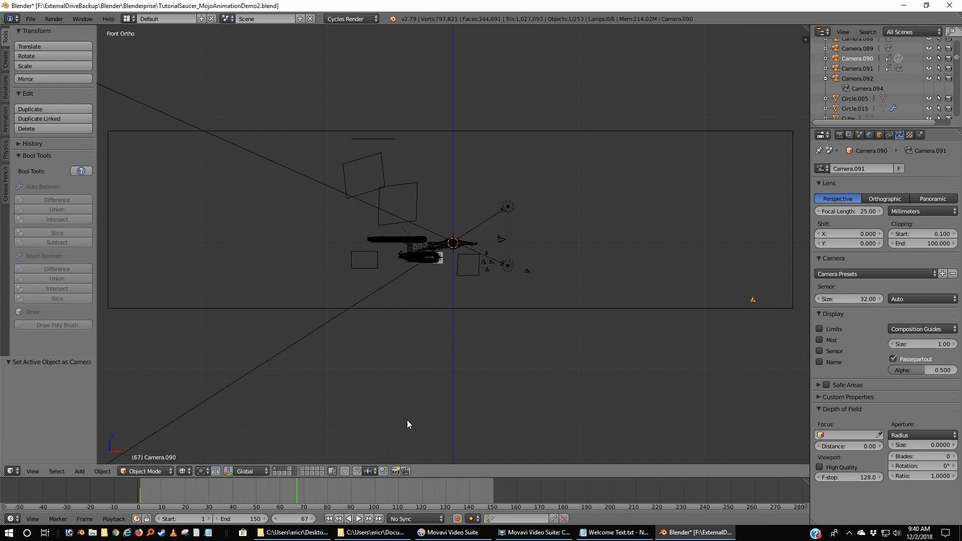
# Select Camera.087 in front of the ship and make it the active scene camera at frame 1.
pyautogui.rightClick(487, 252)
pyautogui.click(329, 519)
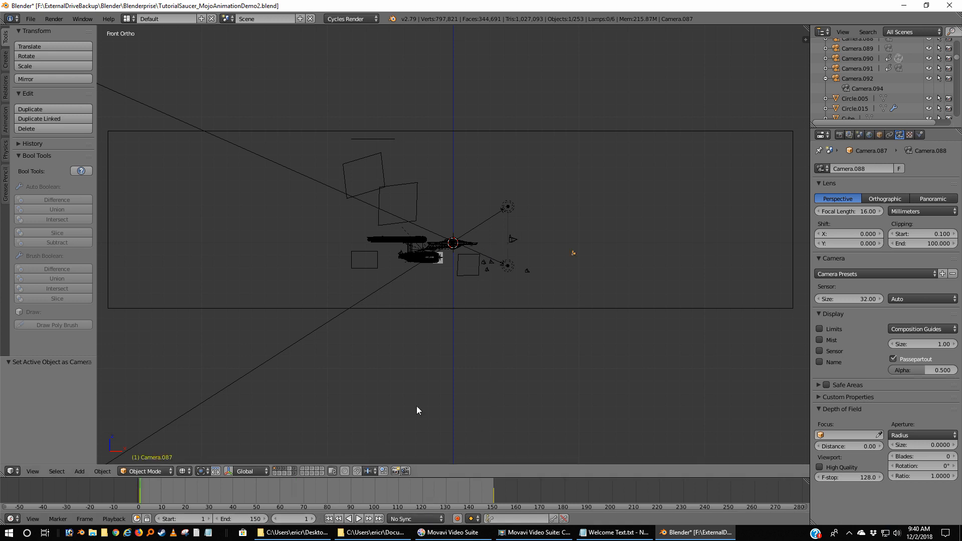
pyautogui.press('KP_0')
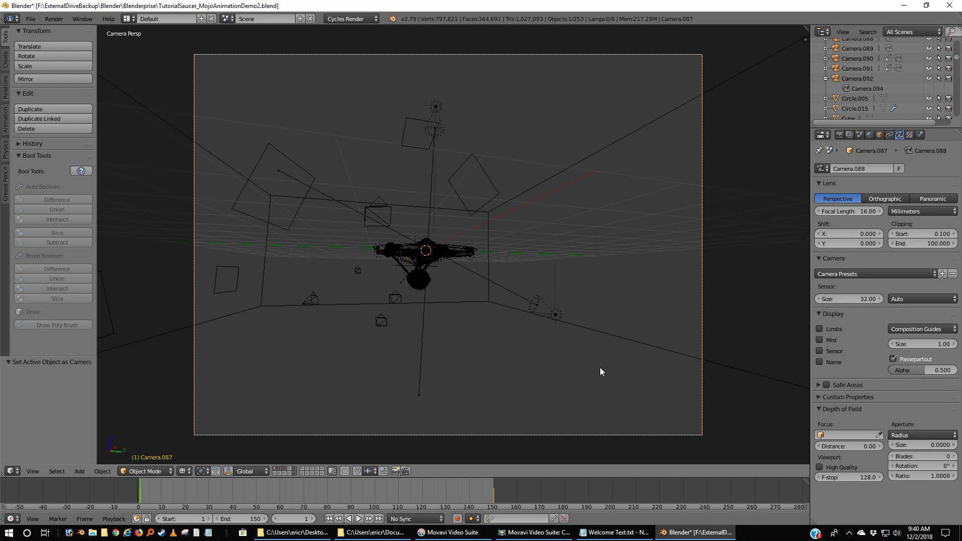
# Preview the animation through Camera.087, and return to the front view at the first frame.
pyautogui.click(359, 519)
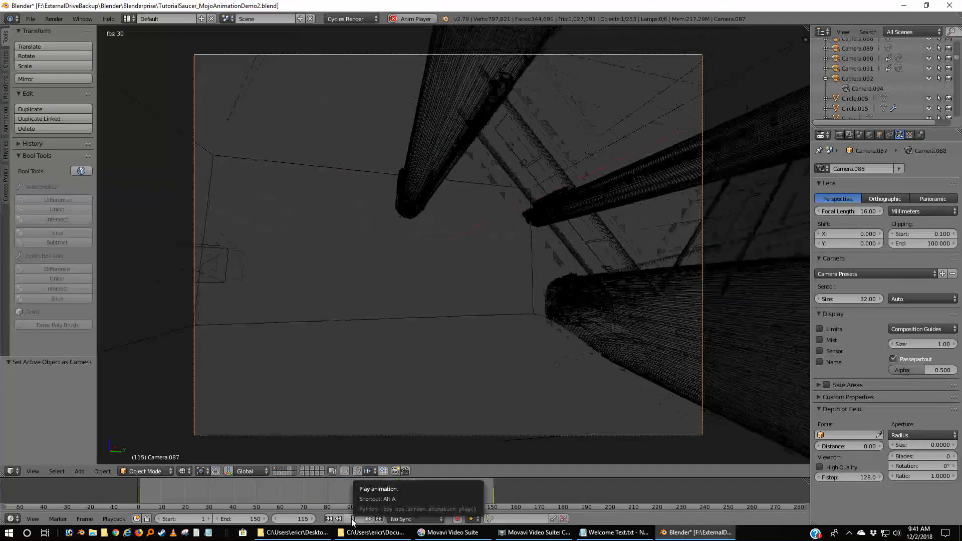
pyautogui.click(353, 519)
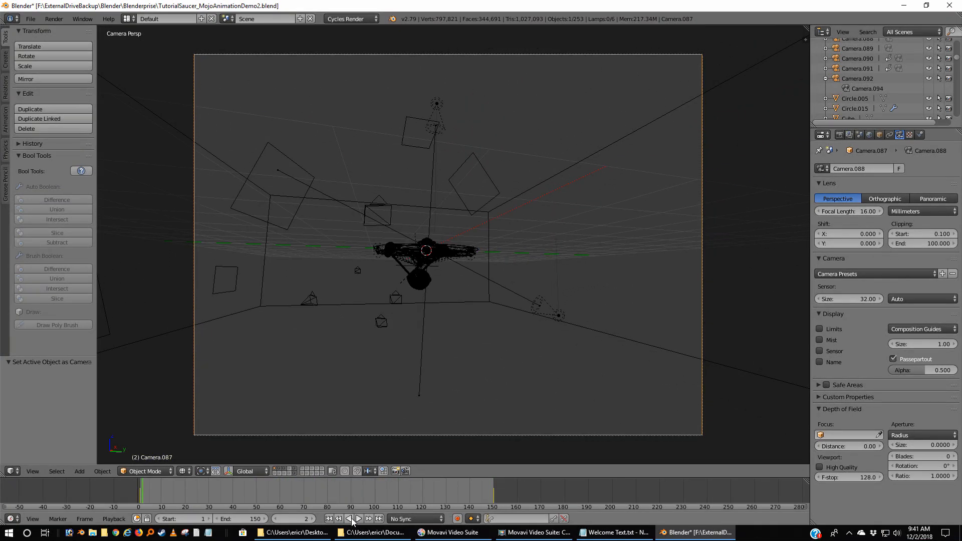
pyautogui.press('KP_1')
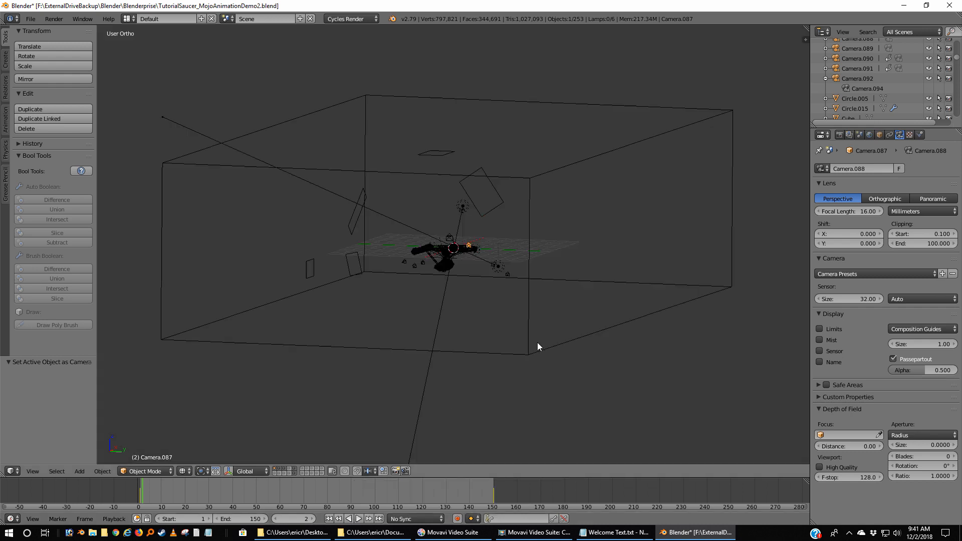
pyautogui.click(329, 519)
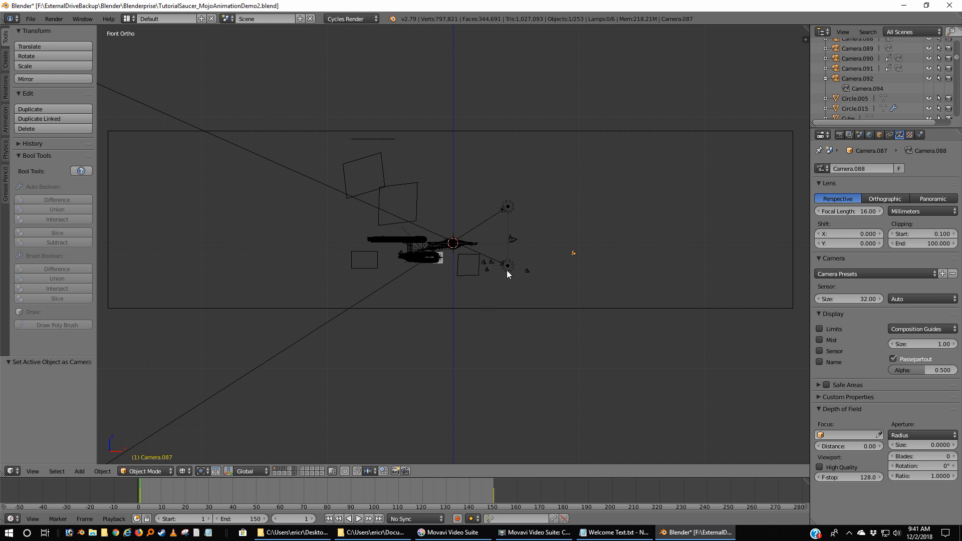
# Examine the placement of the cameras around the ship from the top view and from oblique angles.
pyautogui.press('KP_7')
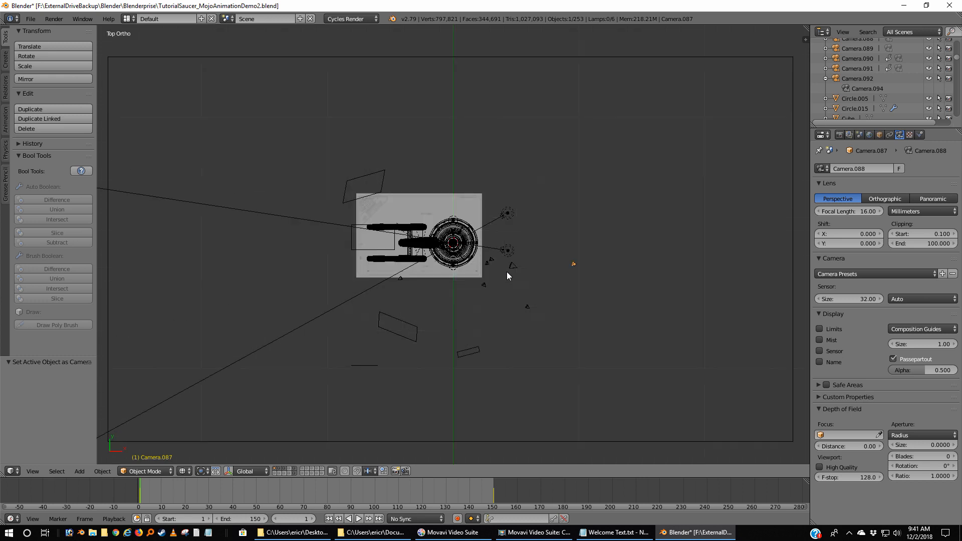
pyautogui.scroll(7, 507, 271)
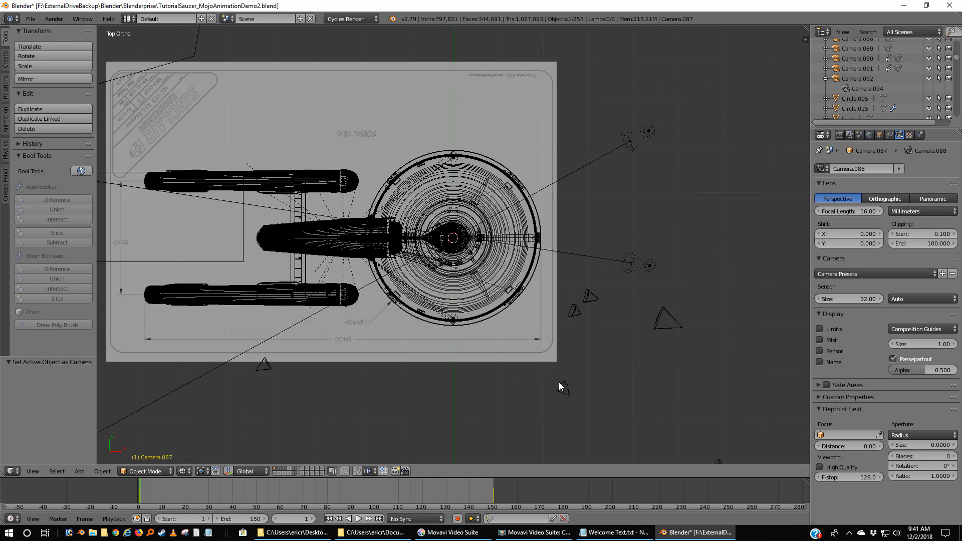
pyautogui.scroll(-6, 558, 382)
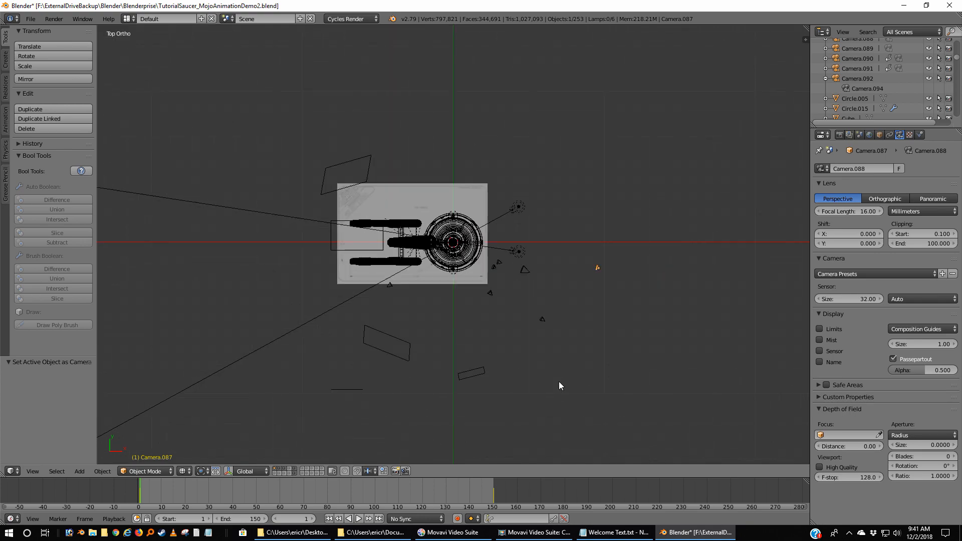
pyautogui.moveTo(555, 383); pyautogui.dragTo(531, 338, button='middle')
pyautogui.scroll(3, 532, 288)
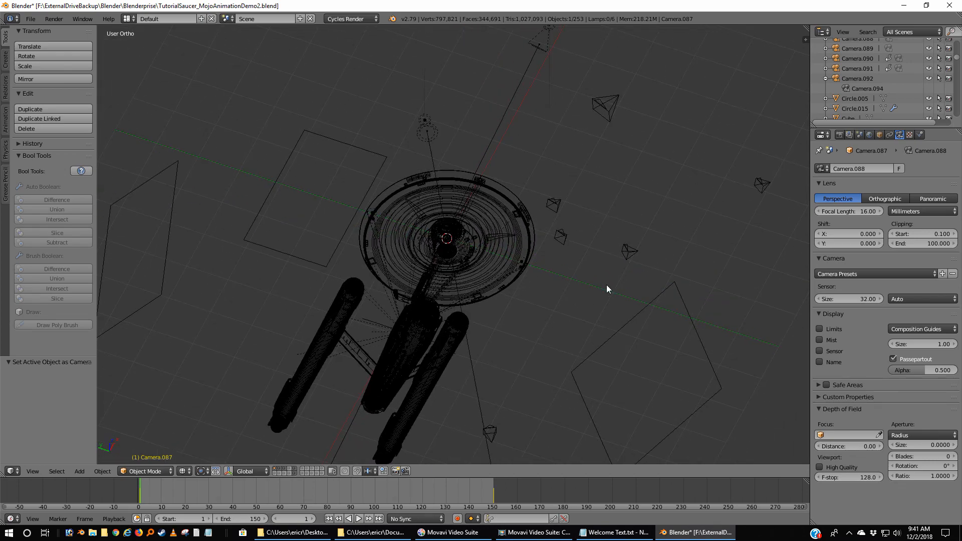
pyautogui.scroll(4, 607, 285)
pyautogui.moveTo(633, 275); pyautogui.dragTo(616, 254, button='middle')
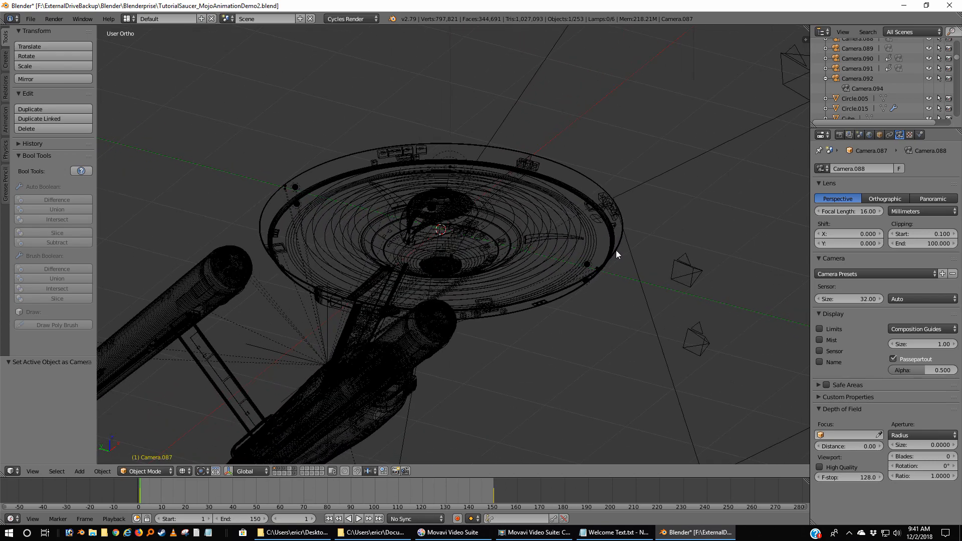
# Reopen TutorialSaucer_MojoAnimationDemo2.blend from the recent files, discarding the unsaved changes.
pyautogui.click(31, 18)
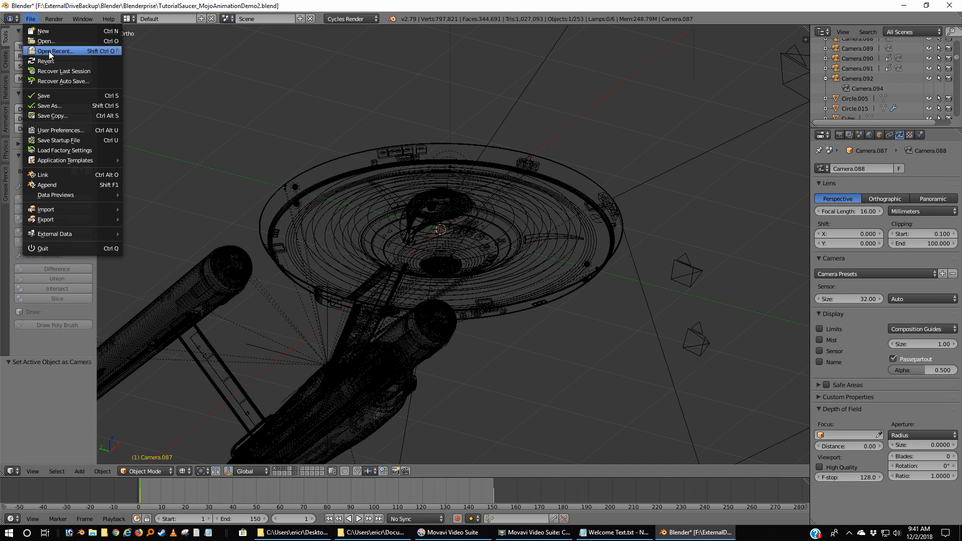
pyautogui.moveTo(49, 51)
pyautogui.click(241, 51)
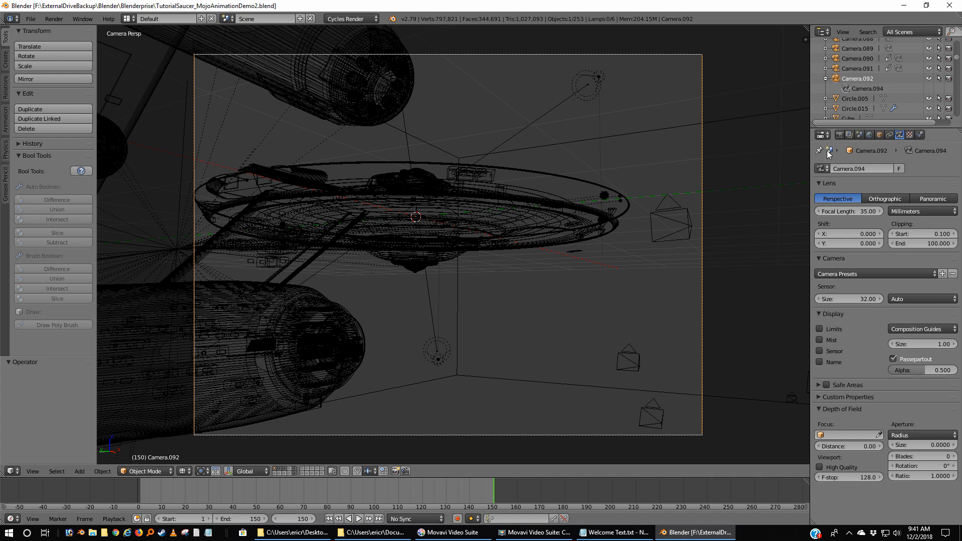
# Show the scene's render settings, preview the animation through Camera.092 from frame 1, and return to the first frame.
pyautogui.click(840, 135)
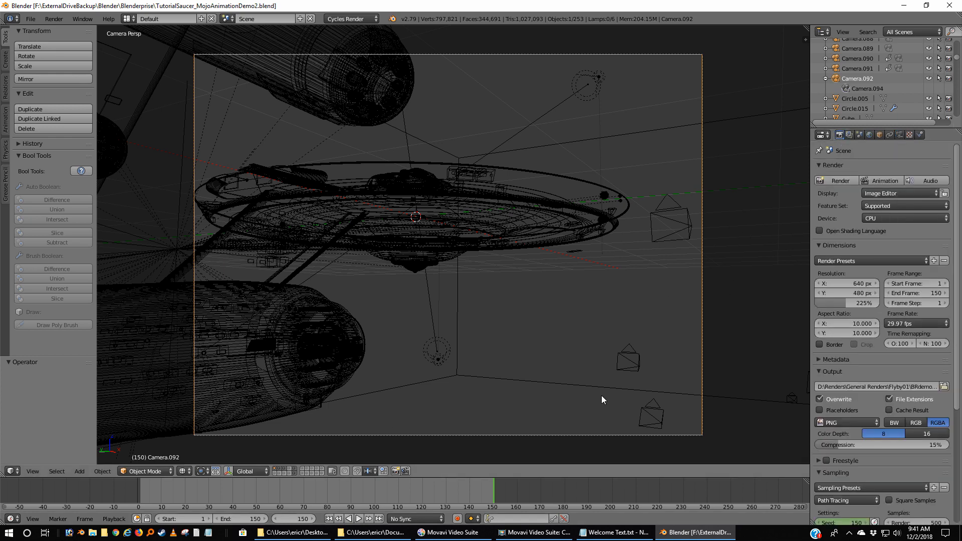
pyautogui.click(330, 519)
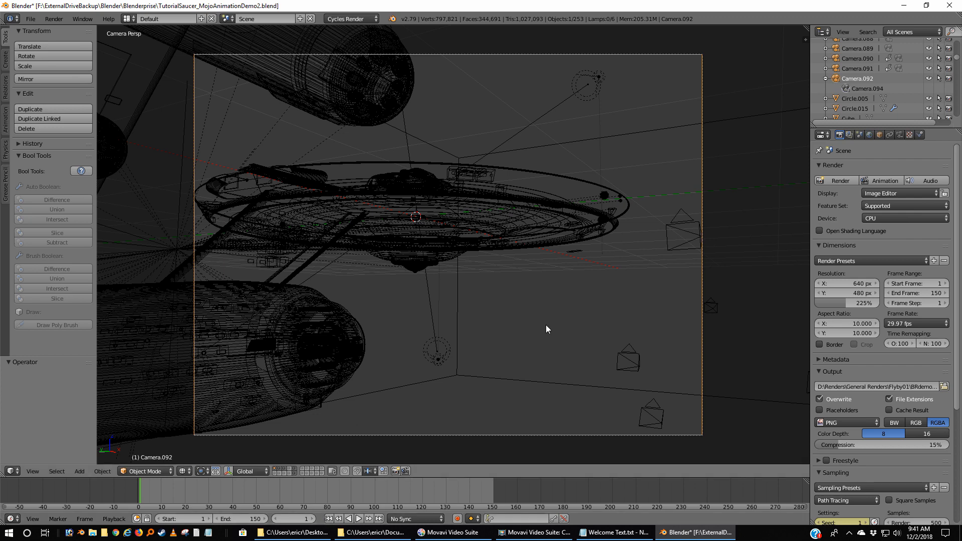
pyautogui.click(359, 520)
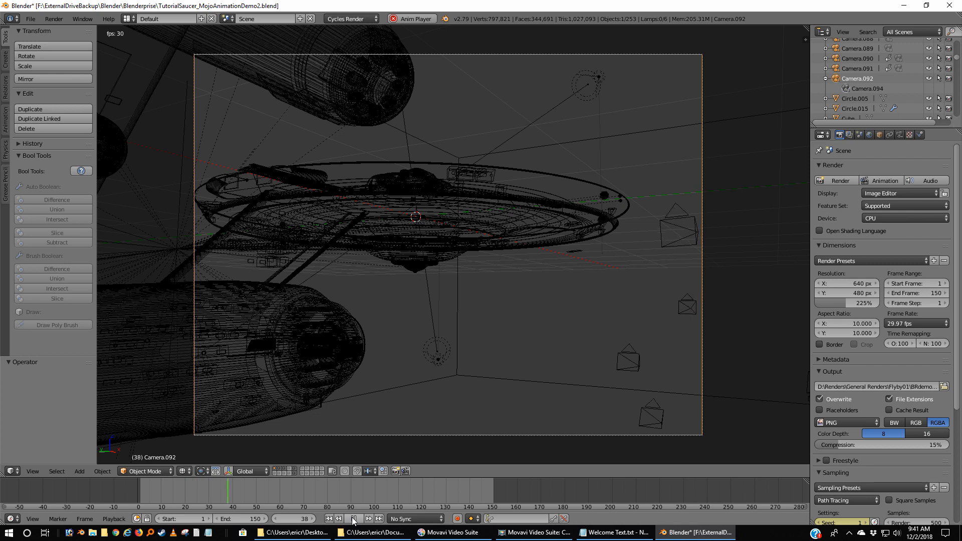
pyautogui.click(354, 520)
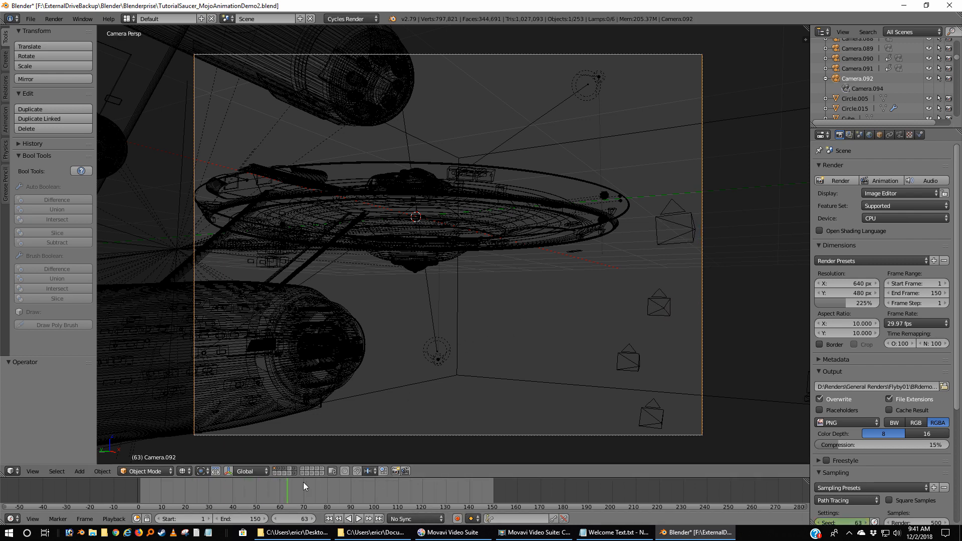
pyautogui.click(329, 520)
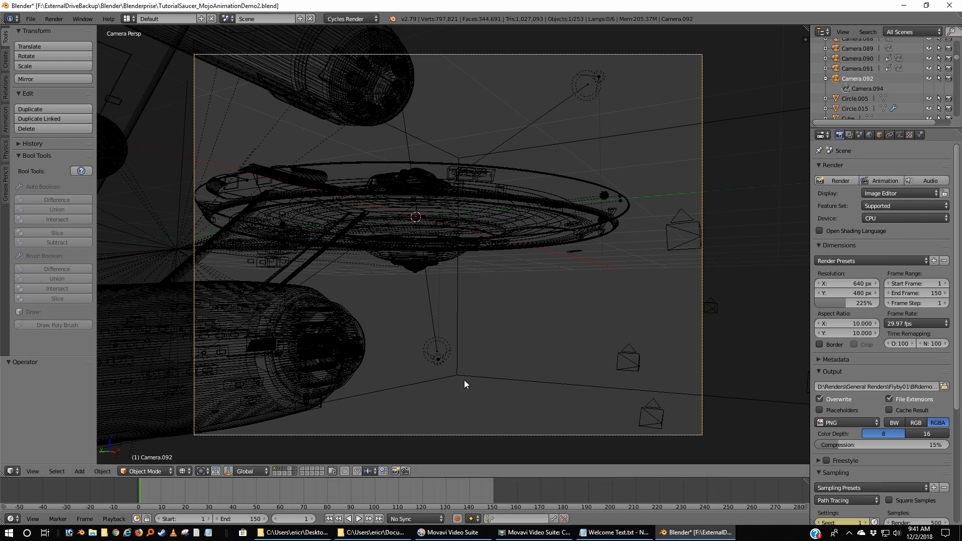
# Move Camera.092 away from the ship along the global X axis in four moves of about -4.66, -4.07, -3.88 and -3.23.
pyautogui.press('g')
pyautogui.press('x')
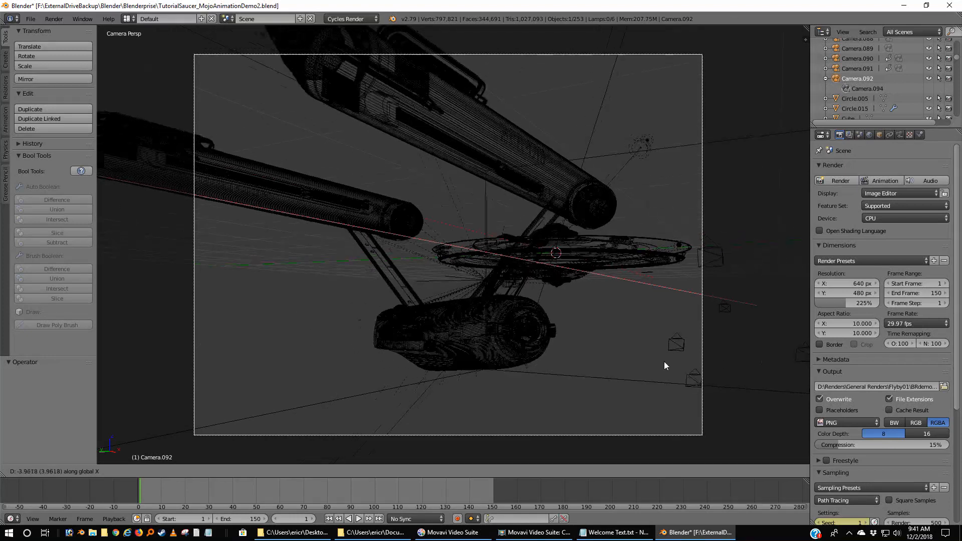
pyautogui.click(498, 373)
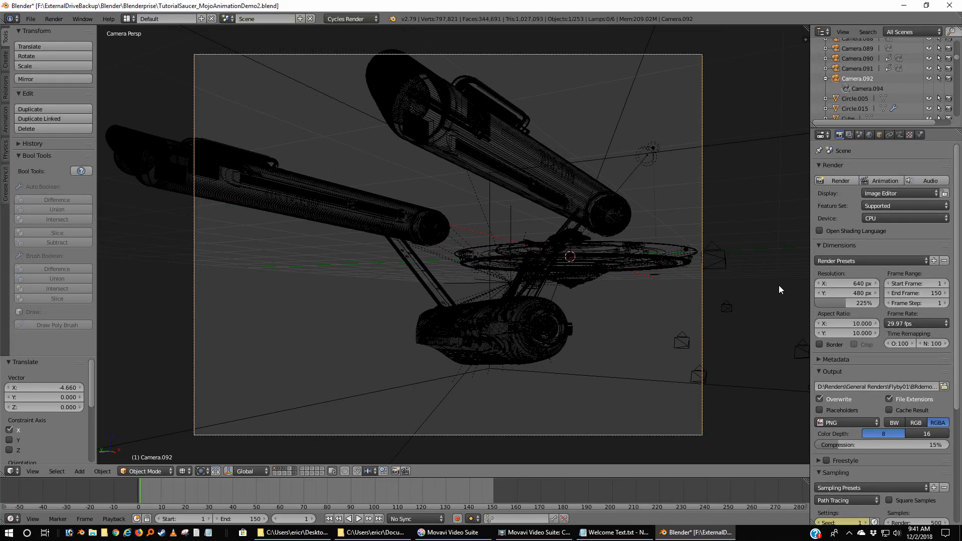
pyautogui.press('g')
pyautogui.press('x')
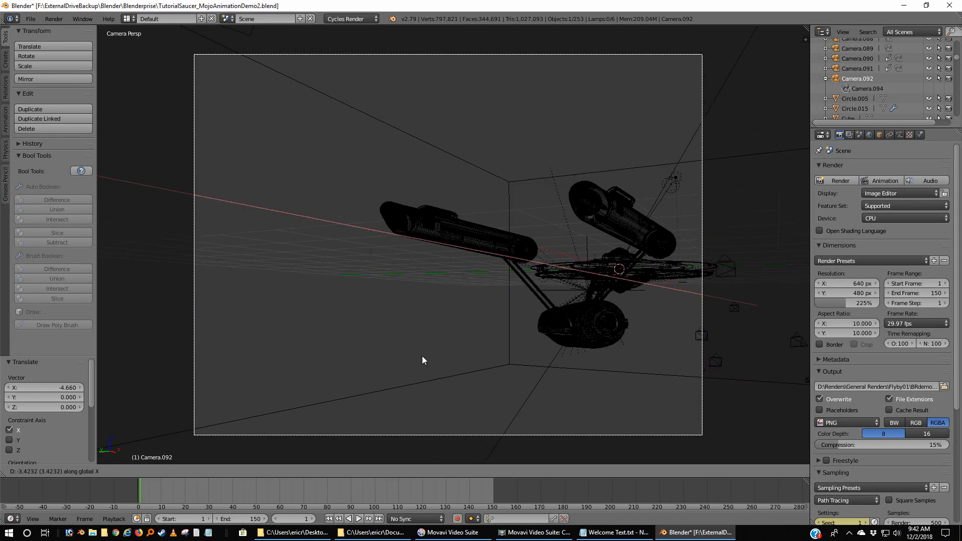
pyautogui.click(291, 367)
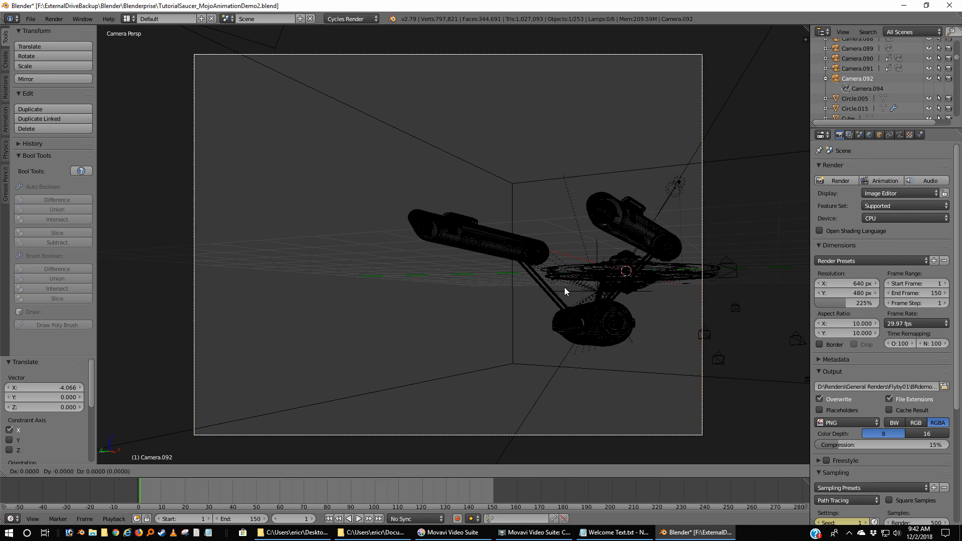
pyautogui.press('g')
pyautogui.press('x')
pyautogui.click(129, 347)
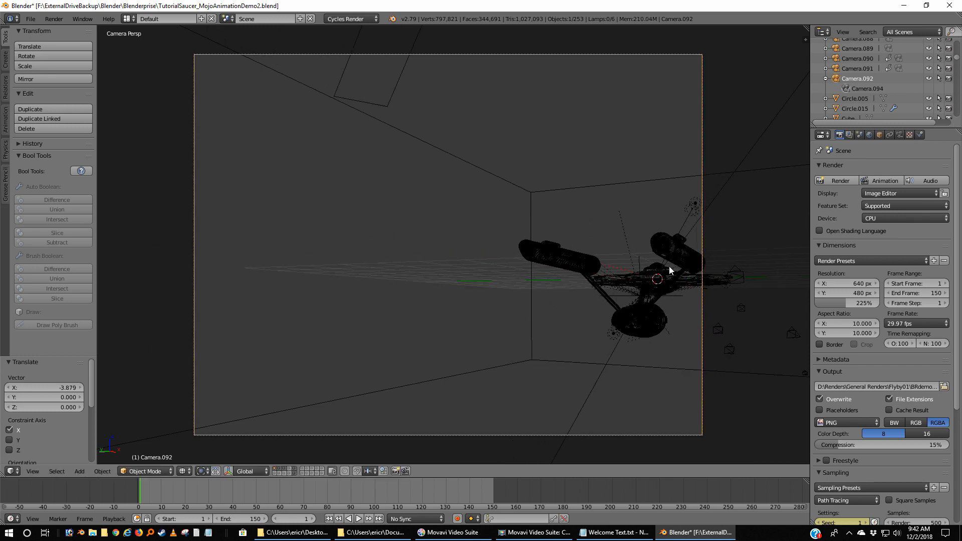
pyautogui.press('g')
pyautogui.press('x')
pyautogui.click(364, 350)
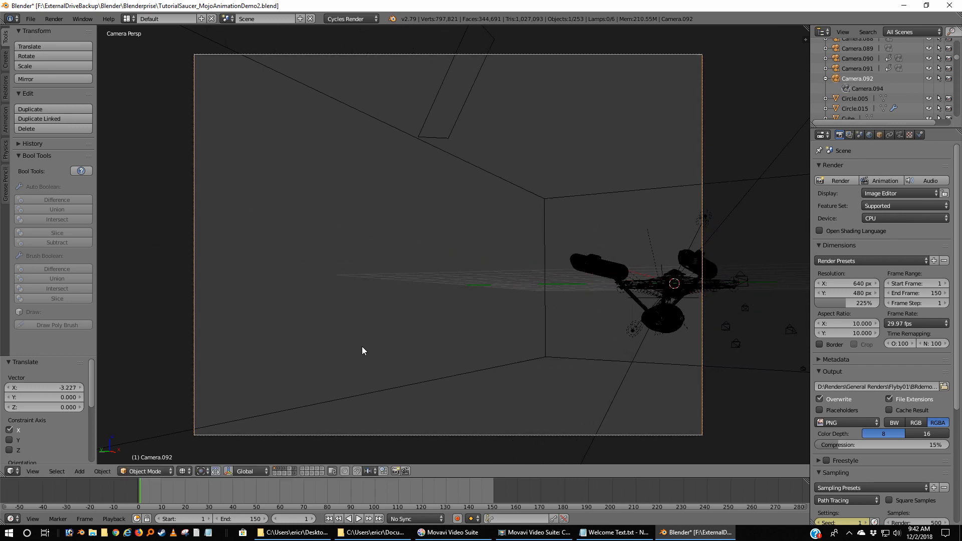
# Rotate Camera.092 about -15.5° around the global Z axis to bring the ship nearer the middle of the frame.
pyautogui.press('r')
pyautogui.press('z')
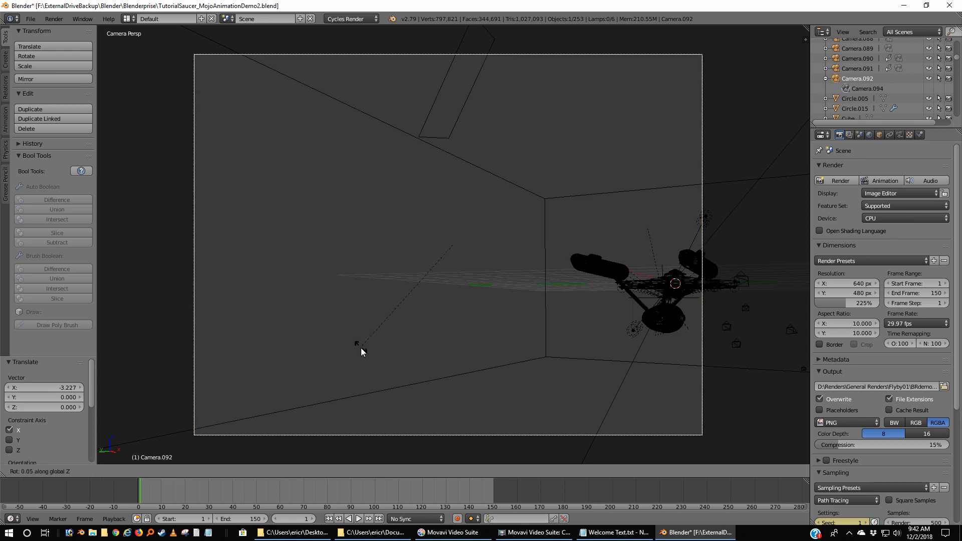
pyautogui.click(394, 368)
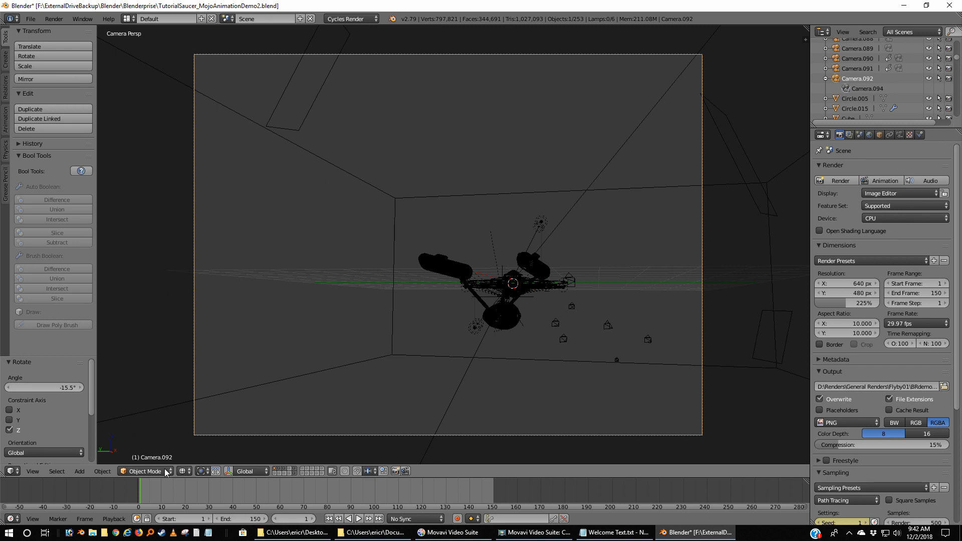
# Switch to File Explorer and browse to the folder D:\Renders\General Renders\Movies.
pyautogui.click(92, 532)
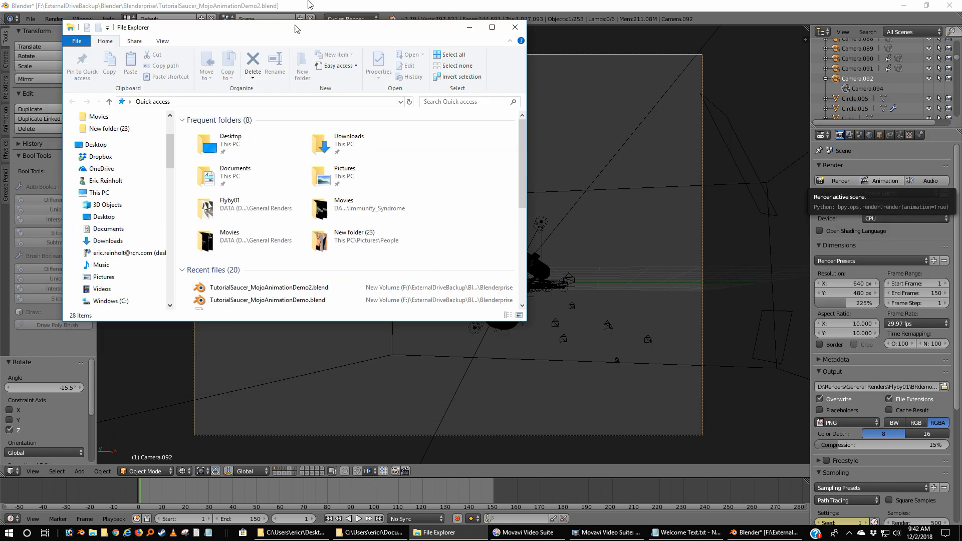
pyautogui.doubleClick(295, 28)
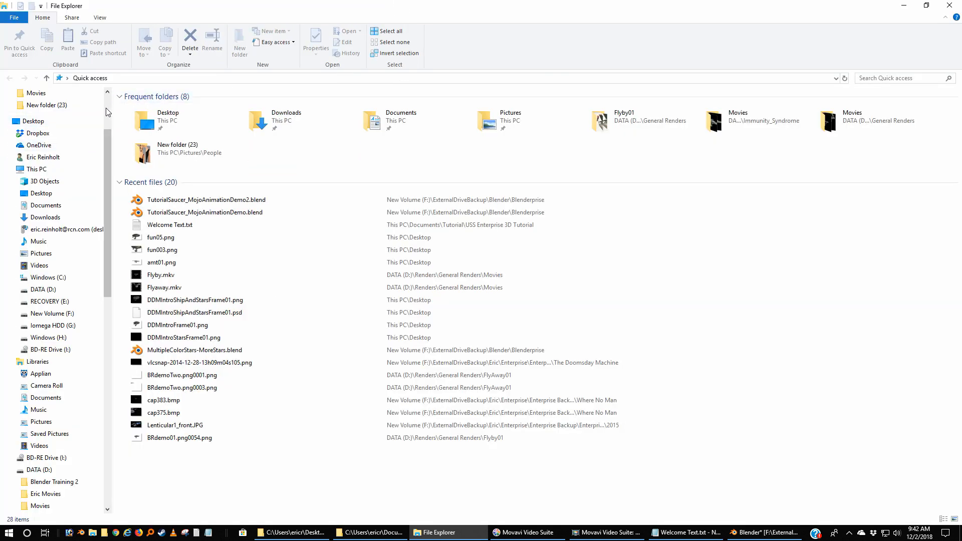
pyautogui.click(13, 290)
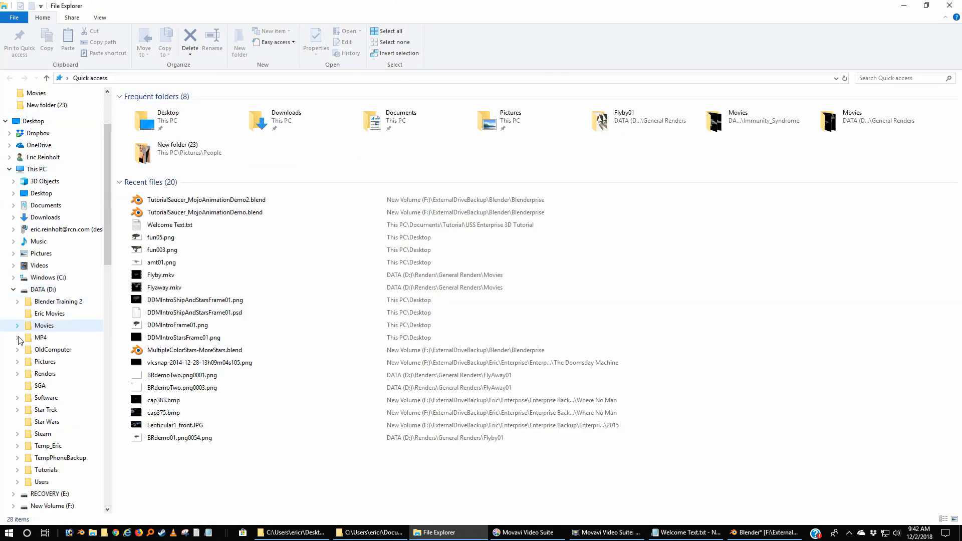
pyautogui.click(17, 374)
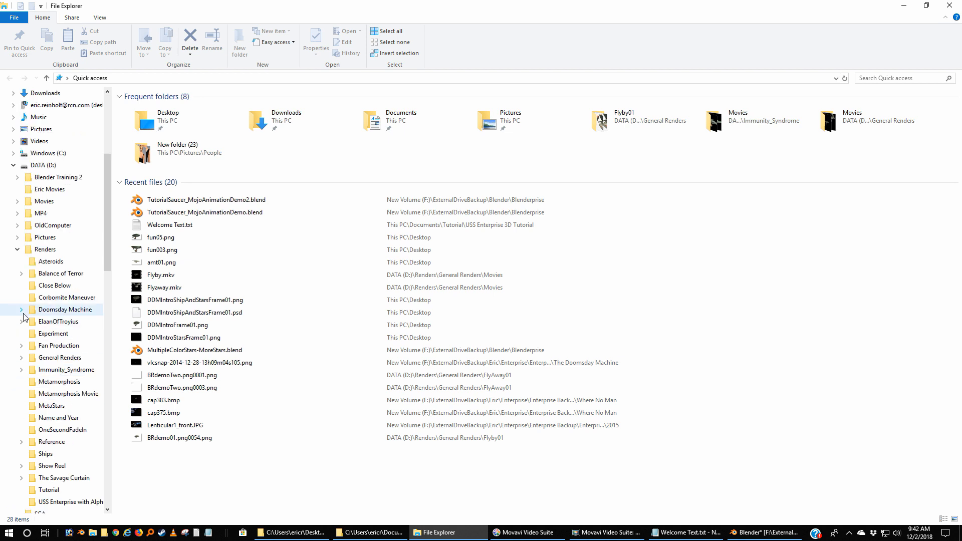
pyautogui.click(21, 359)
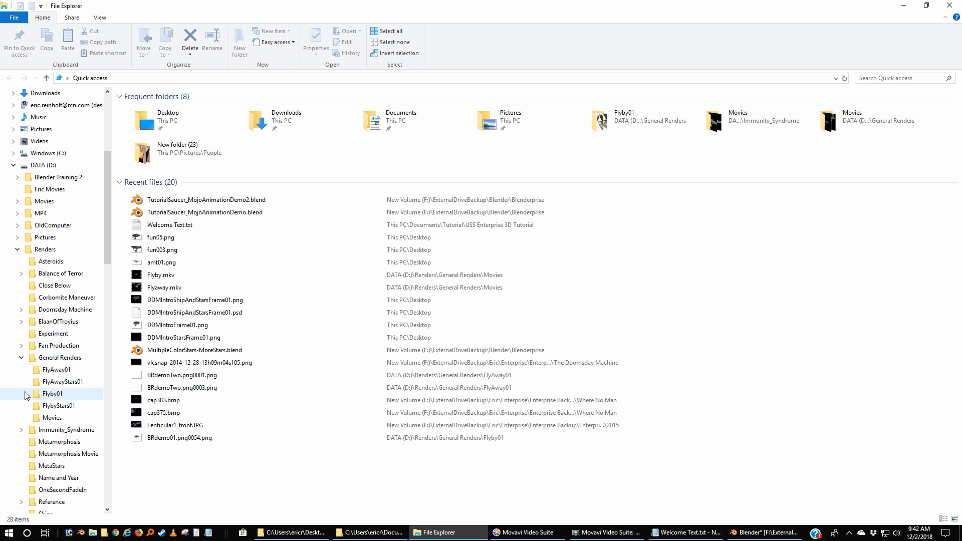
pyautogui.click(36, 417)
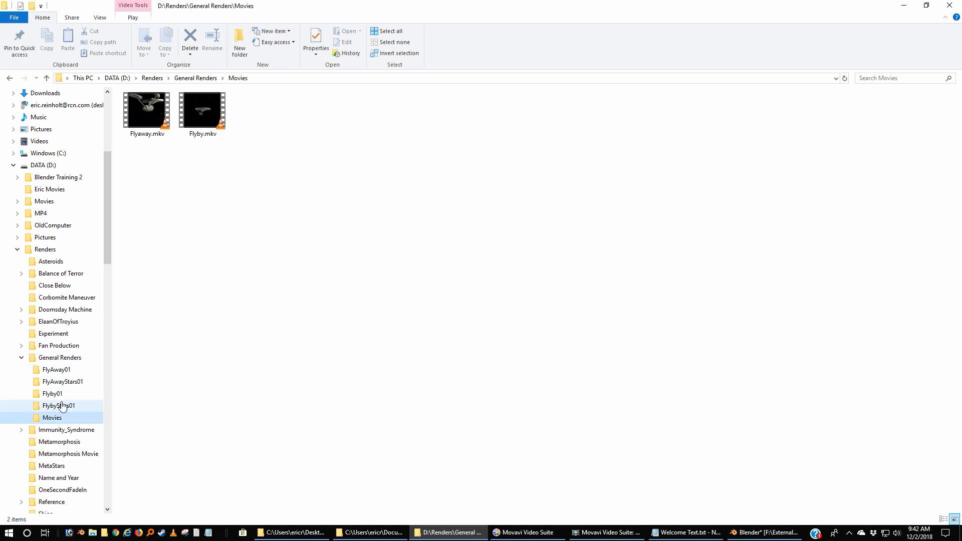
# Look at the Flyby.mkv and Flyaway.mkv movie files, and switch back to Blender.
pyautogui.click(198, 113)
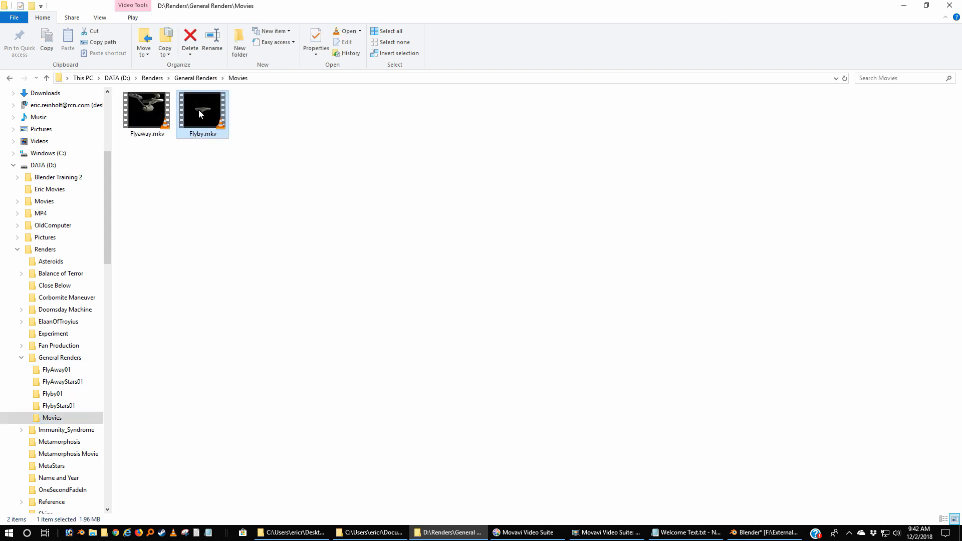
pyautogui.click(154, 113)
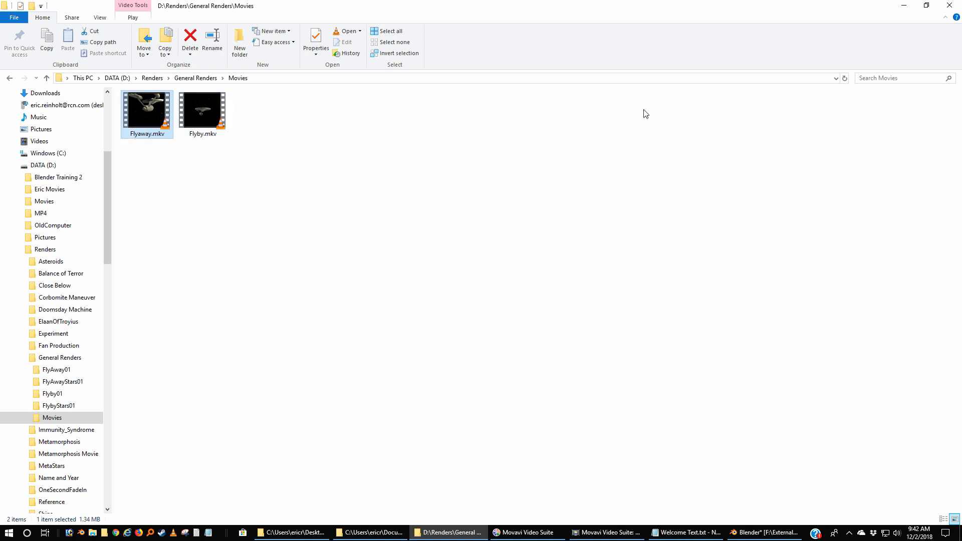
pyautogui.click(909, 8)
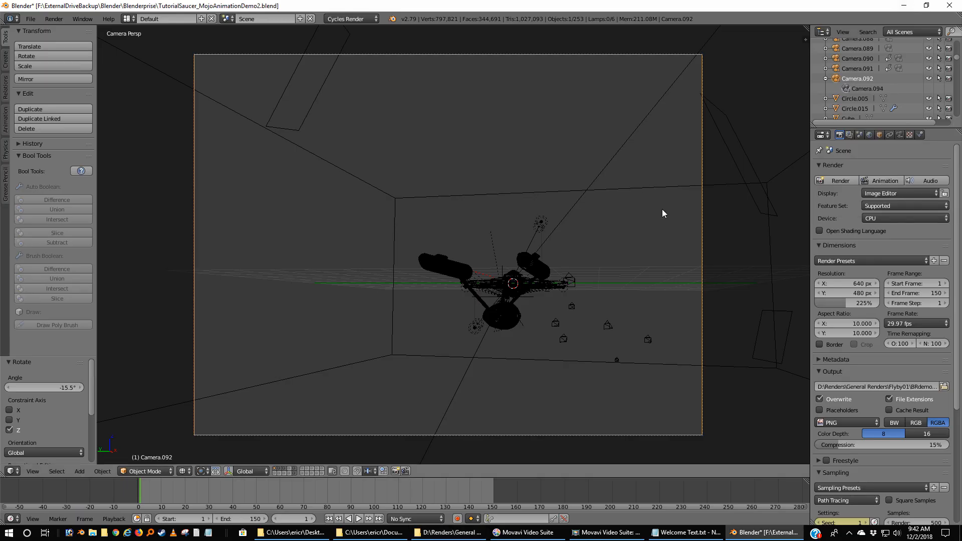
# Start a new file from the default startup scene and apply the HDTV 1080p render preset.
pyautogui.click(30, 21)
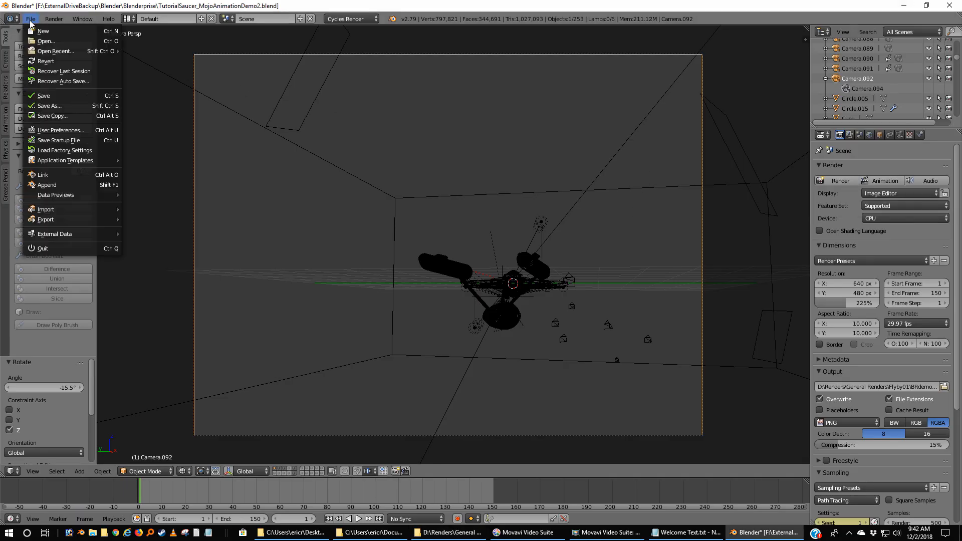
pyautogui.click(41, 31)
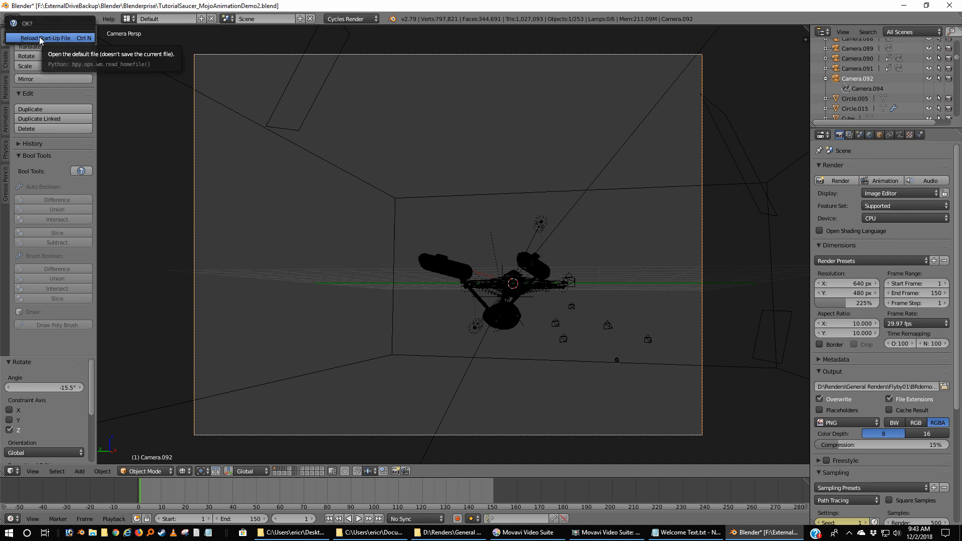
pyautogui.click(40, 39)
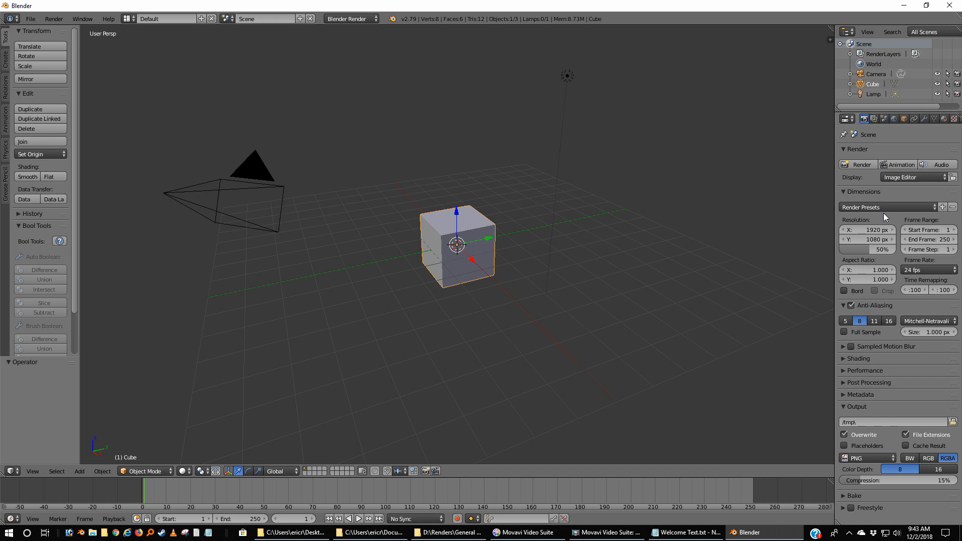
pyautogui.click(867, 208)
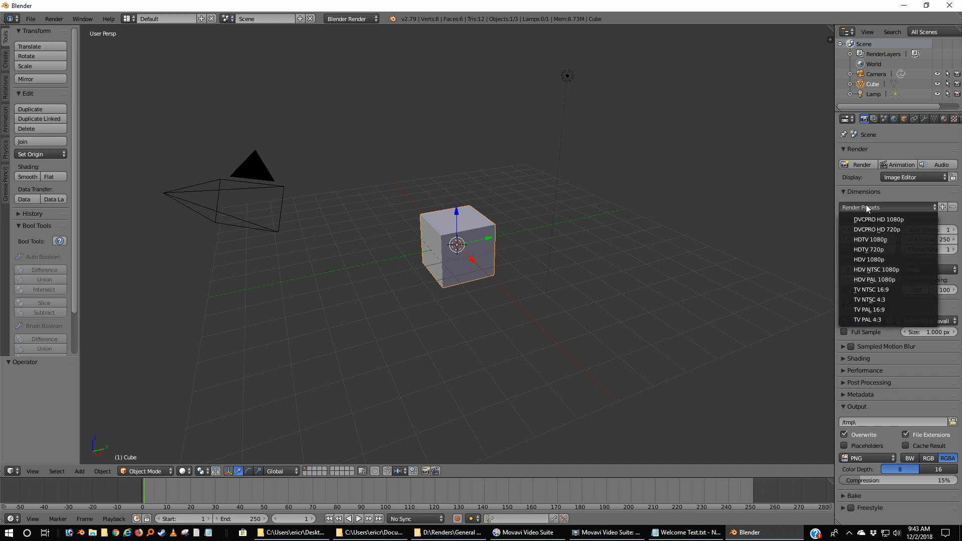
pyautogui.click(863, 239)
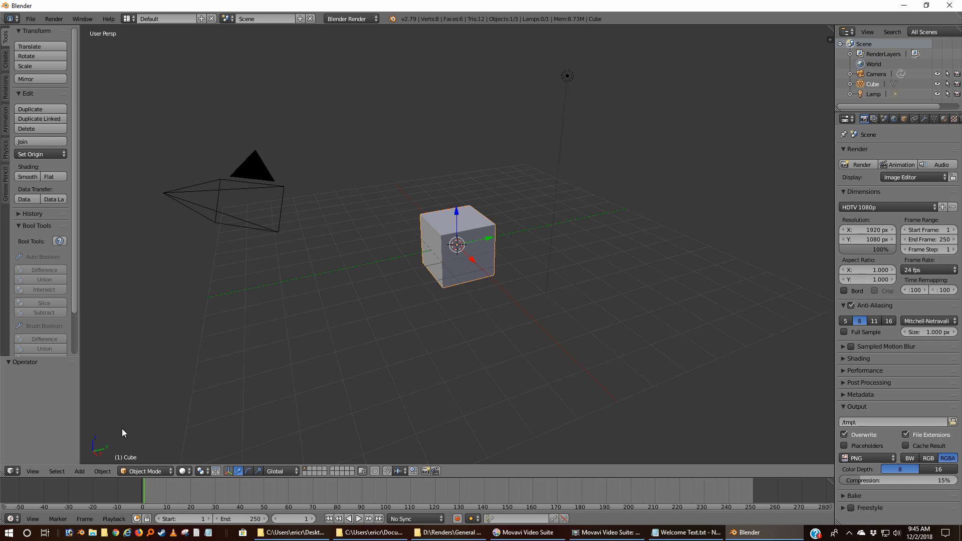
# Change the main 3D viewport area into the Video Sequence Editor.
pyautogui.click(12, 472)
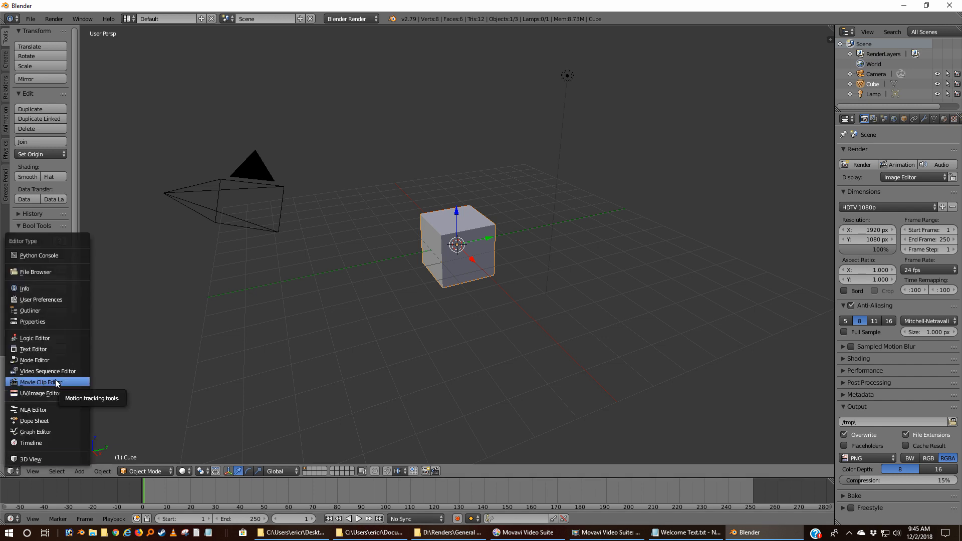
pyautogui.click(30, 383)
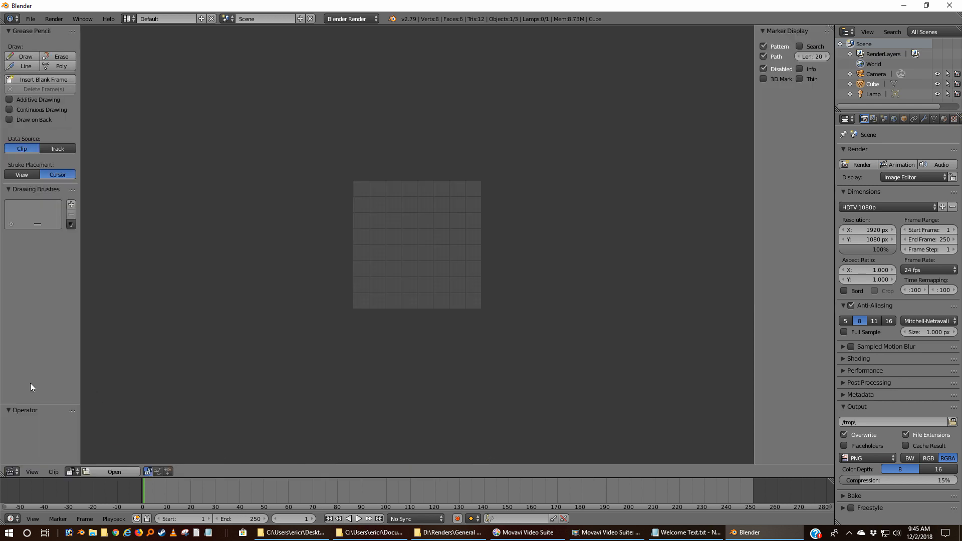
pyautogui.click(31, 473)
pyautogui.click(11, 472)
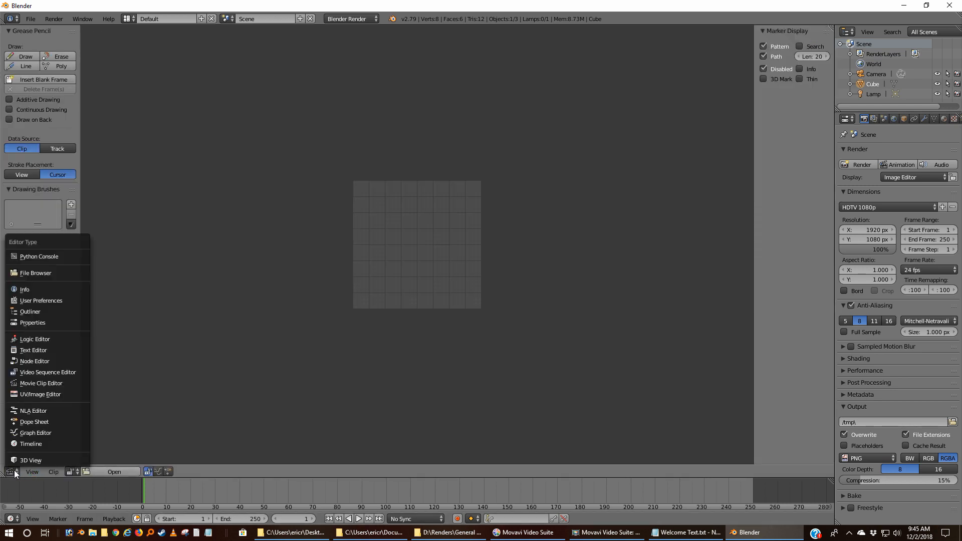
pyautogui.click(58, 374)
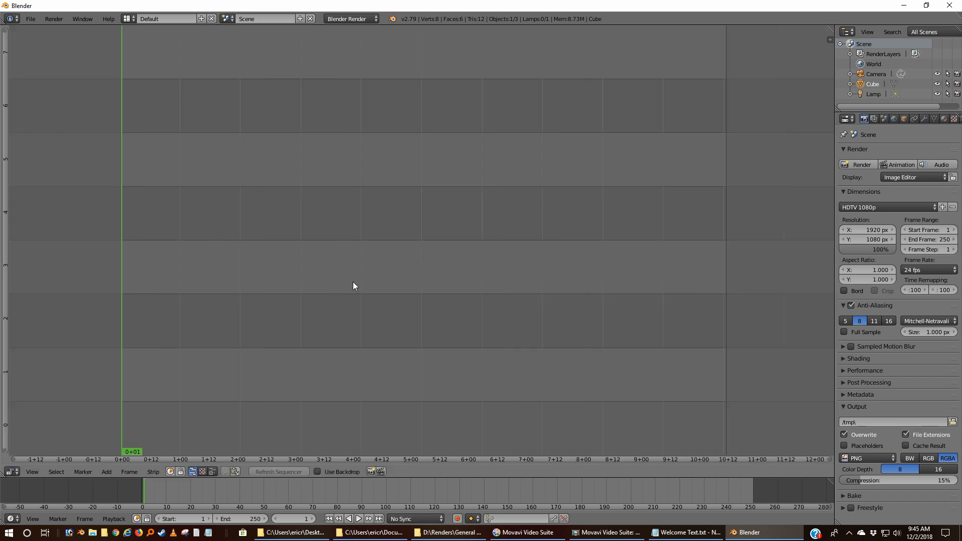
pyautogui.scroll(-2, 352, 281)
pyautogui.scroll(3, 353, 281)
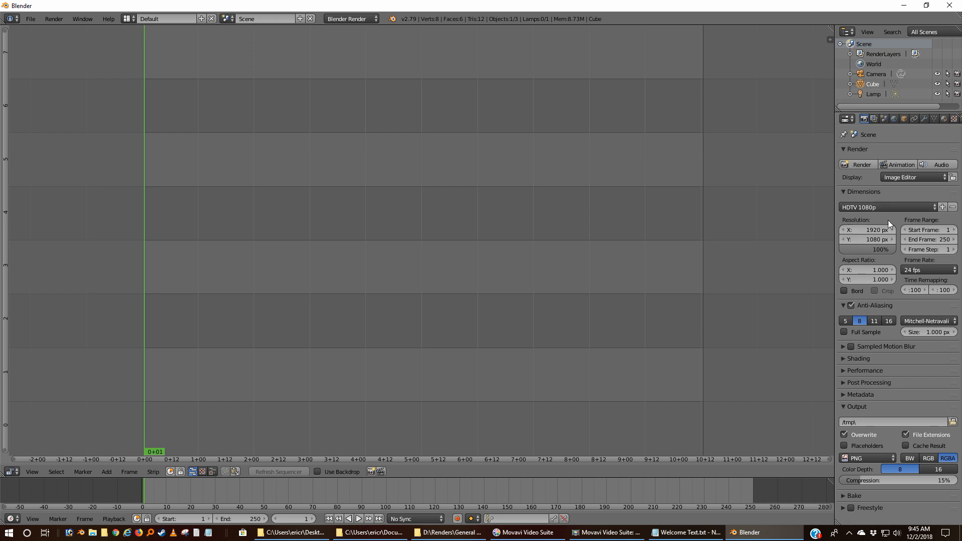
# Apply the TV NTSC 4:3 render preset and set the resolution to 640 by 480 px.
pyautogui.click(872, 207)
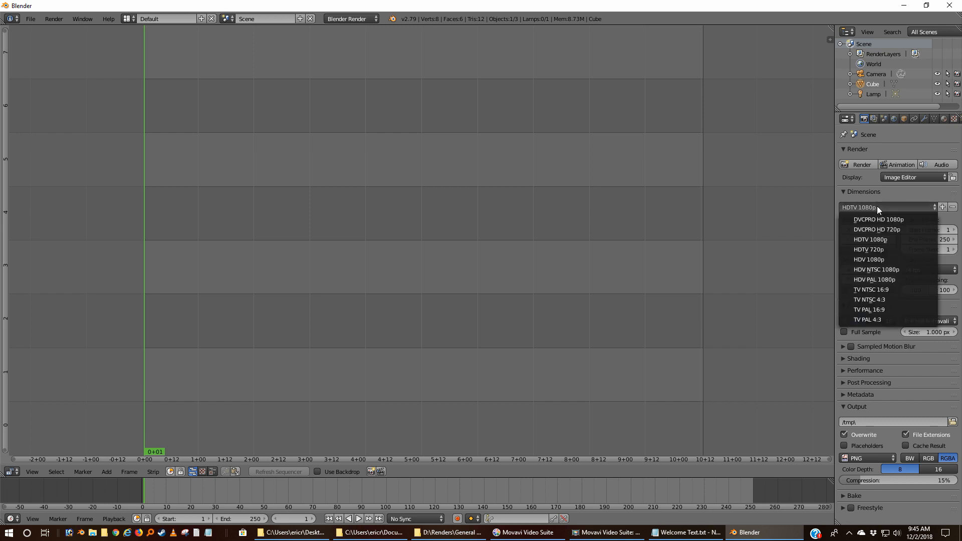
pyautogui.click(879, 300)
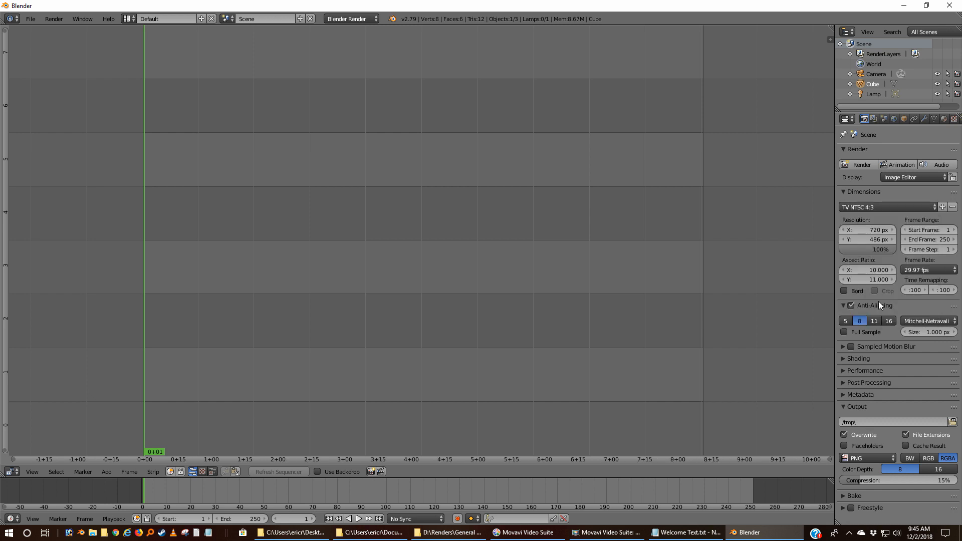
pyautogui.click(876, 232)
pyautogui.write('640')
pyautogui.press('Tab')
pyautogui.write('4')
pyautogui.press('Return')
# Set the scene's end frame to 300.
pyautogui.click(943, 241)
pyautogui.write('300')
pyautogui.press('Return')
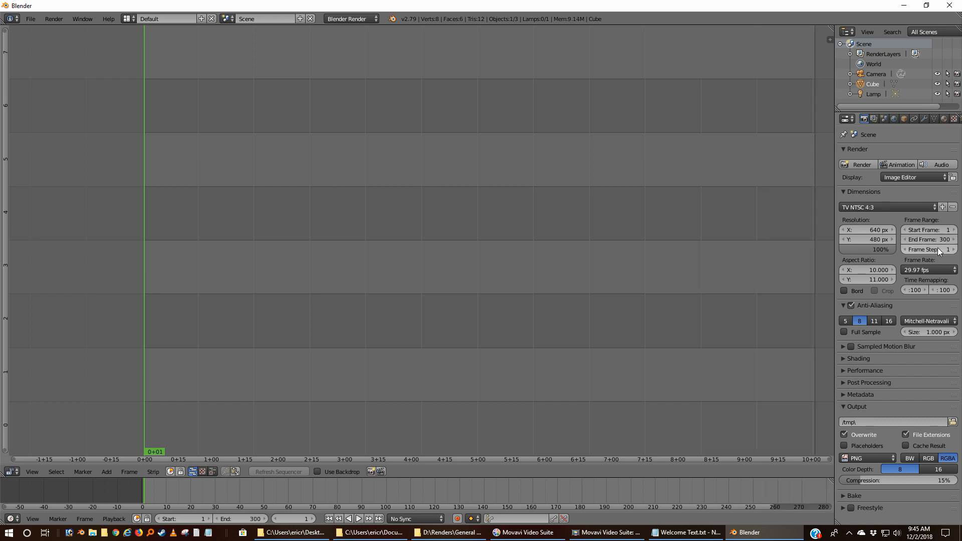
# Set the render aspect ratio to 10 by 10 and the resolution scale to 225%.
pyautogui.click(866, 271)
pyautogui.write('1')
pyautogui.click(866, 249)
pyautogui.write('225')
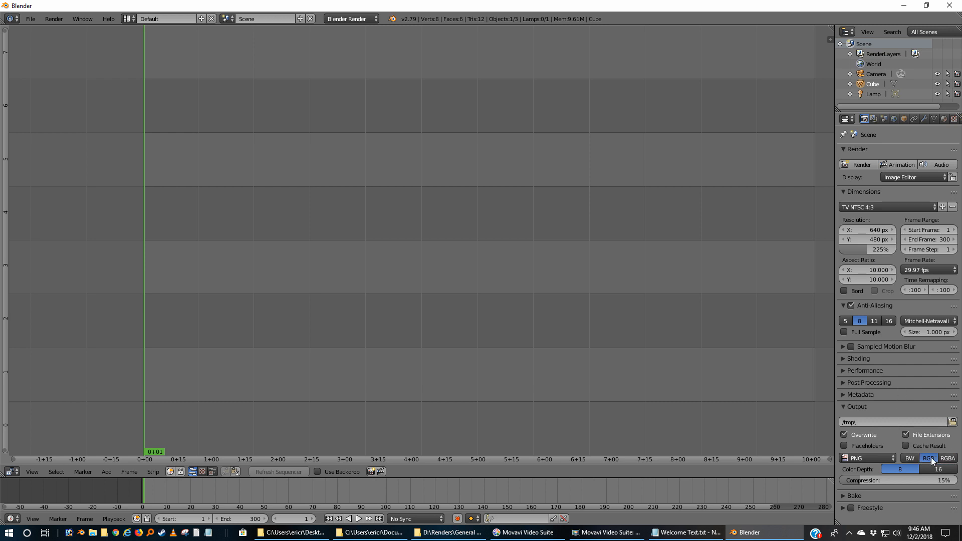
# Set the output format to FFmpeg video and the output file to D:\Renders\General Renders\Movies\TotalFlyby.mkv.
pyautogui.click(890, 458)
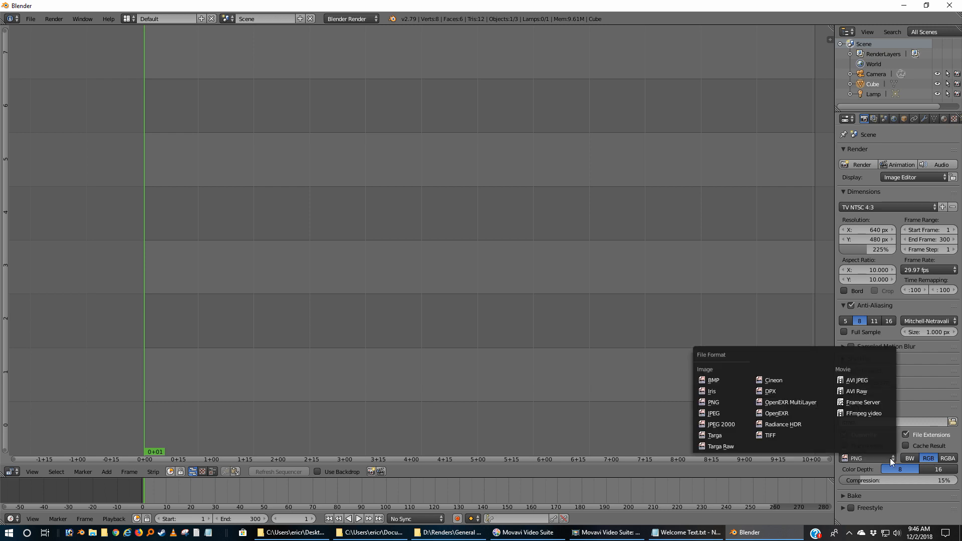
pyautogui.click(858, 413)
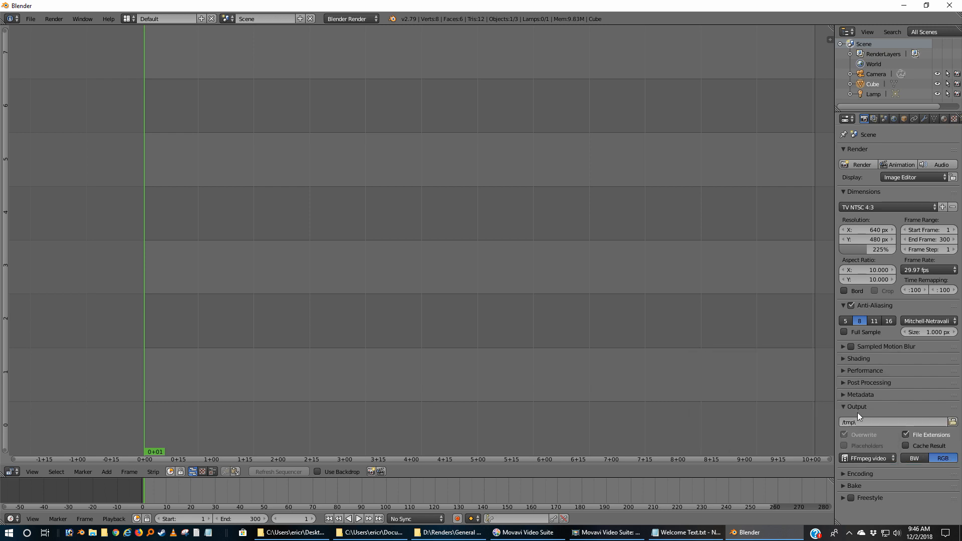
pyautogui.click(952, 423)
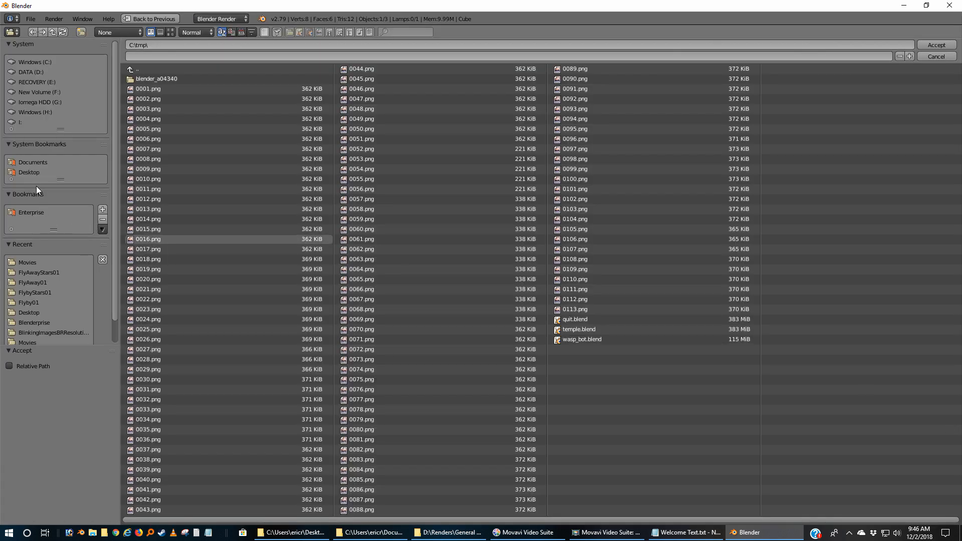
pyautogui.click(31, 72)
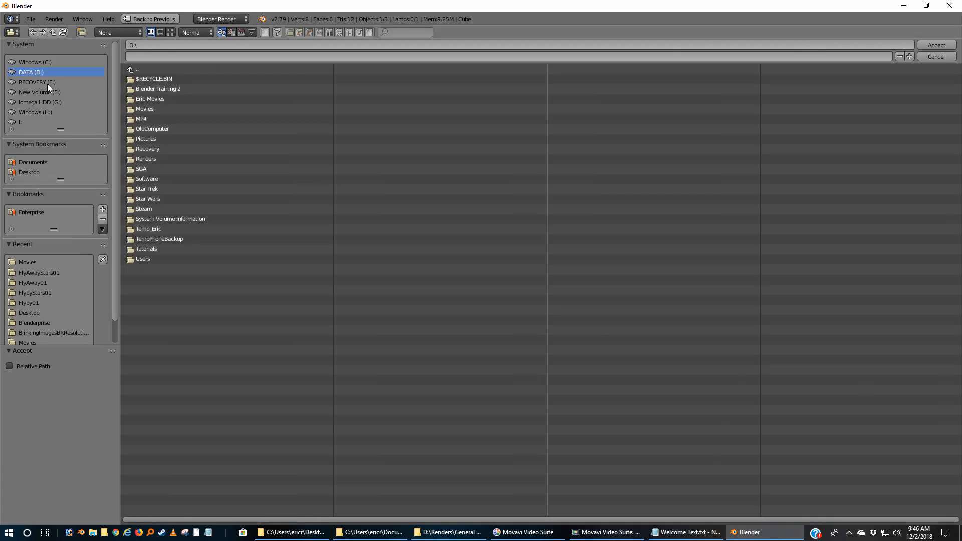
pyautogui.click(136, 160)
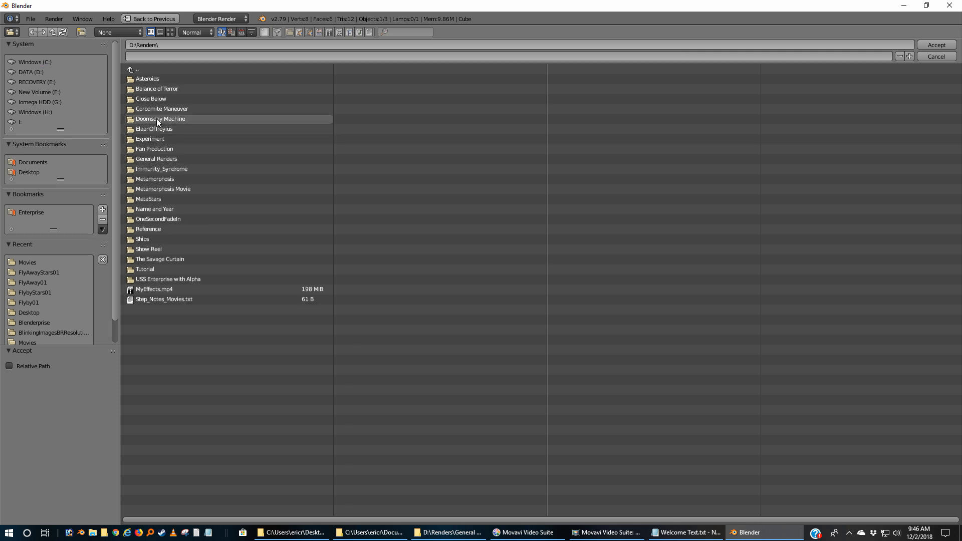
pyautogui.click(158, 158)
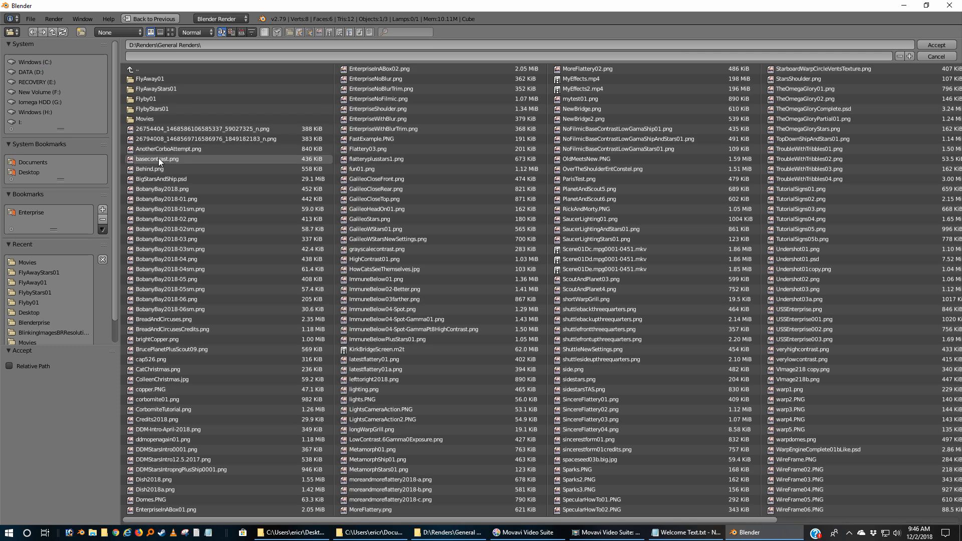
pyautogui.click(127, 116)
pyautogui.click(144, 54)
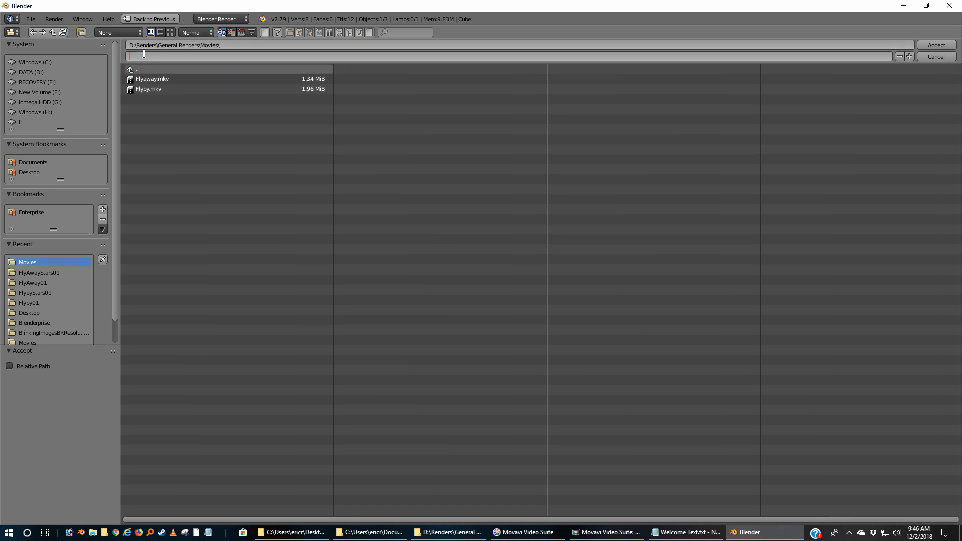
pyautogui.write('TotalFlyby.mkv')
pyautogui.press('Return')
pyautogui.click(929, 44)
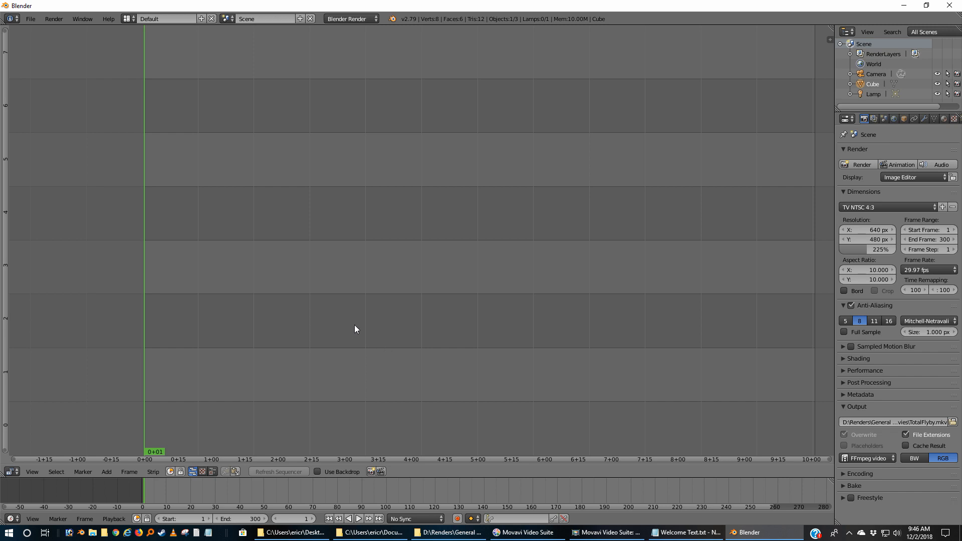
# Change the main Video Sequence Editor area back into a 3D View.
pyautogui.click(11, 472)
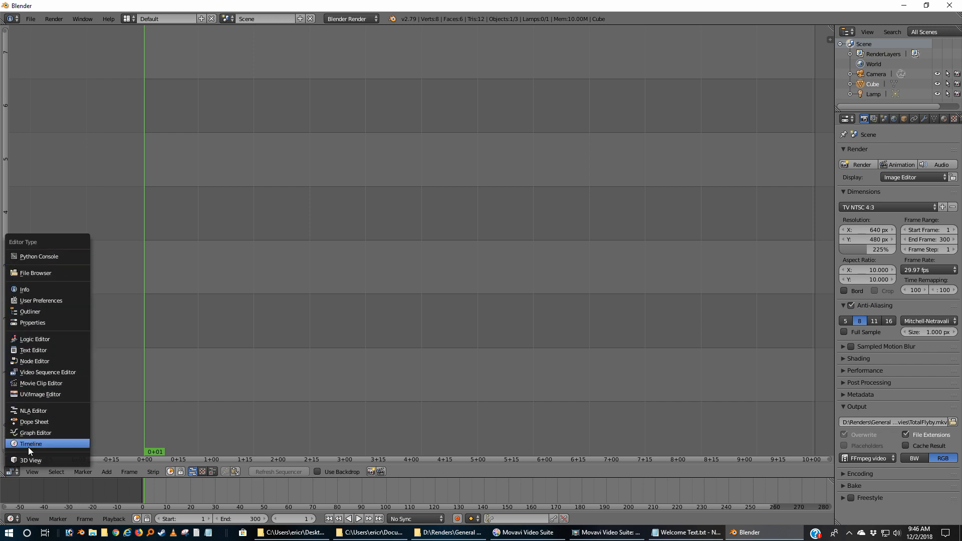
pyautogui.click(20, 459)
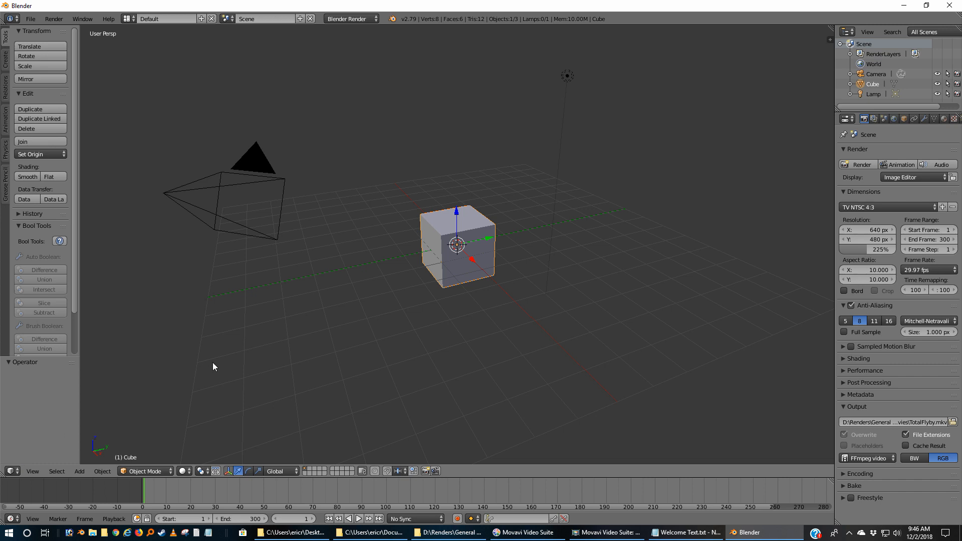
pyautogui.hotkey('ctrl', 'Left')
pyautogui.hotkey('ctrl', 'Left')
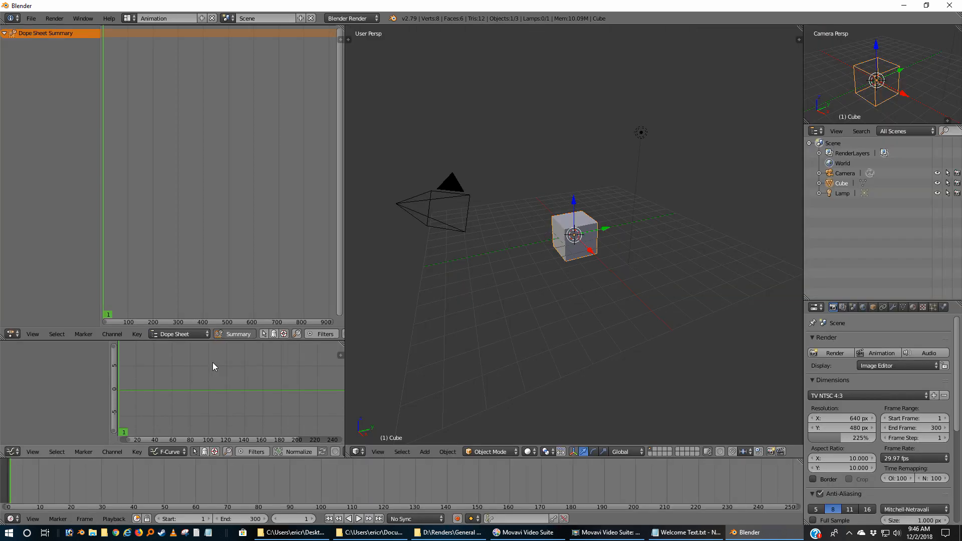
pyautogui.hotkey('ctrl', 'Left')
pyautogui.hotkey('ctrl', 'Left')
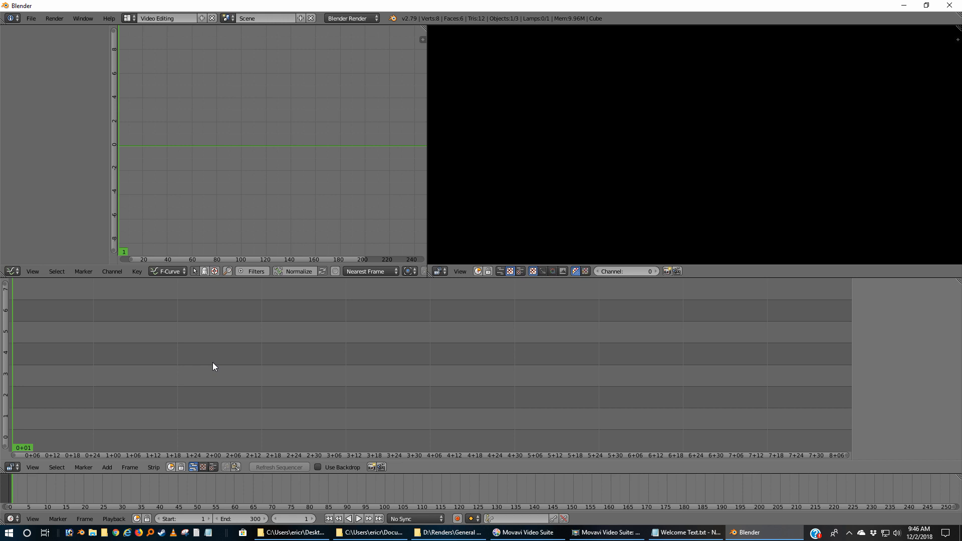
pyautogui.hotkey('ctrl', 'Right')
pyautogui.hotkey('ctrl', 'Right')
pyautogui.hotkey('ctrl', 'Right')
pyautogui.hotkey('ctrl', 'Right')
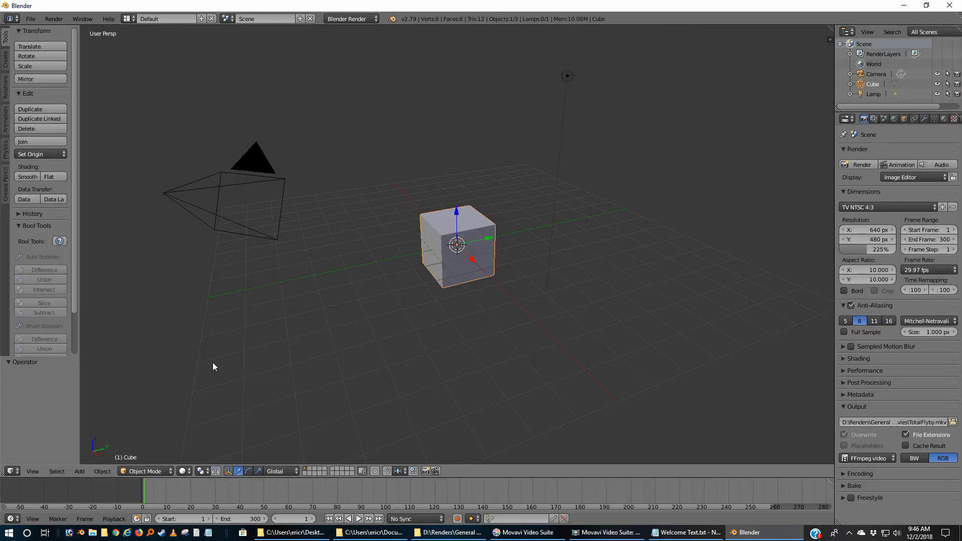
# Start the Screencast Keys display from the 3D View's properties and hide those properties again.
pyautogui.press('n')
pyautogui.scroll(-3, 782, 365)
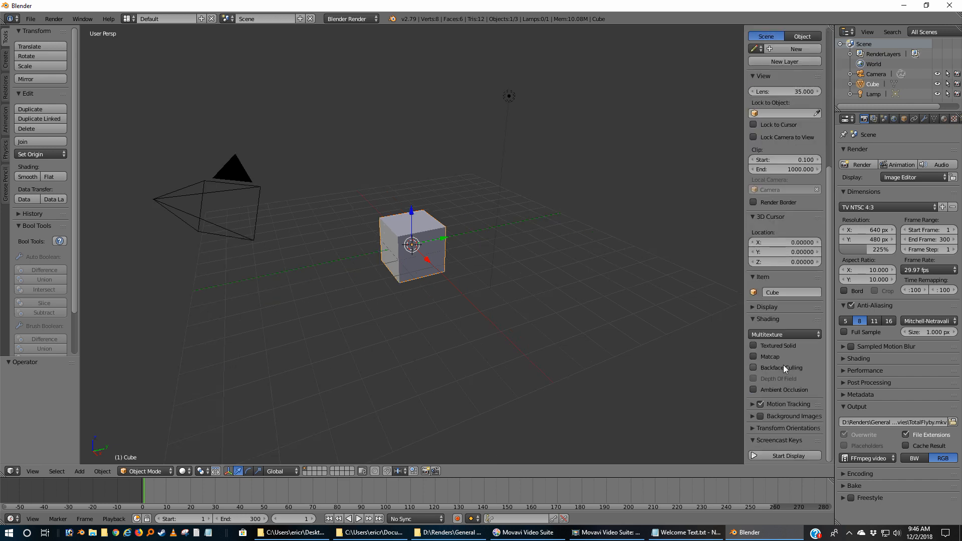
pyautogui.click(802, 450)
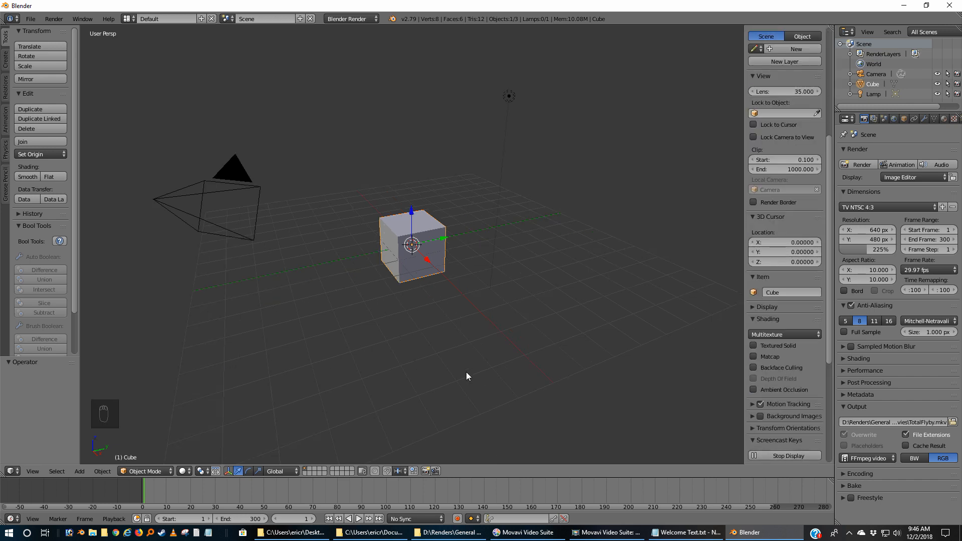
pyautogui.press('n')
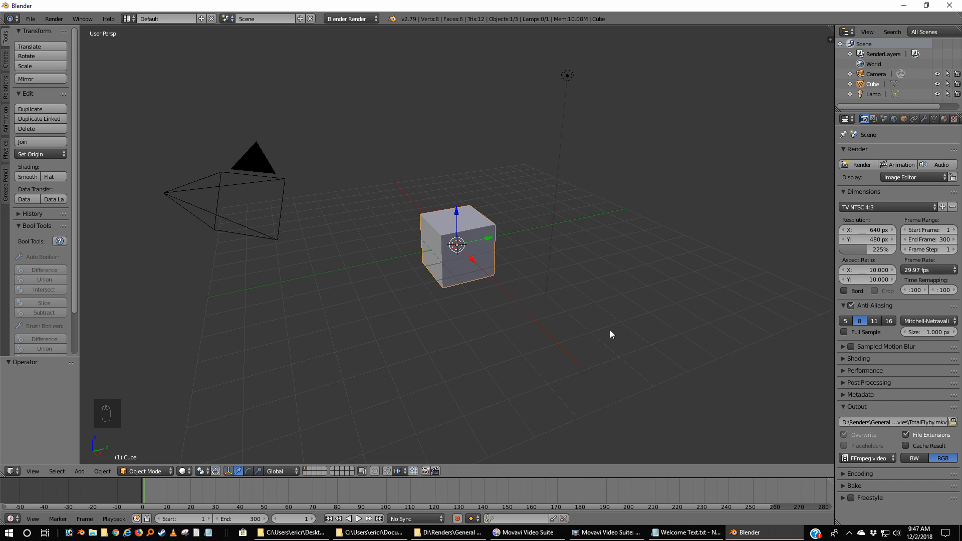
# Switch the screen layout from Default to Video Editing.
pyautogui.hotkey('ctrl', 'Left')
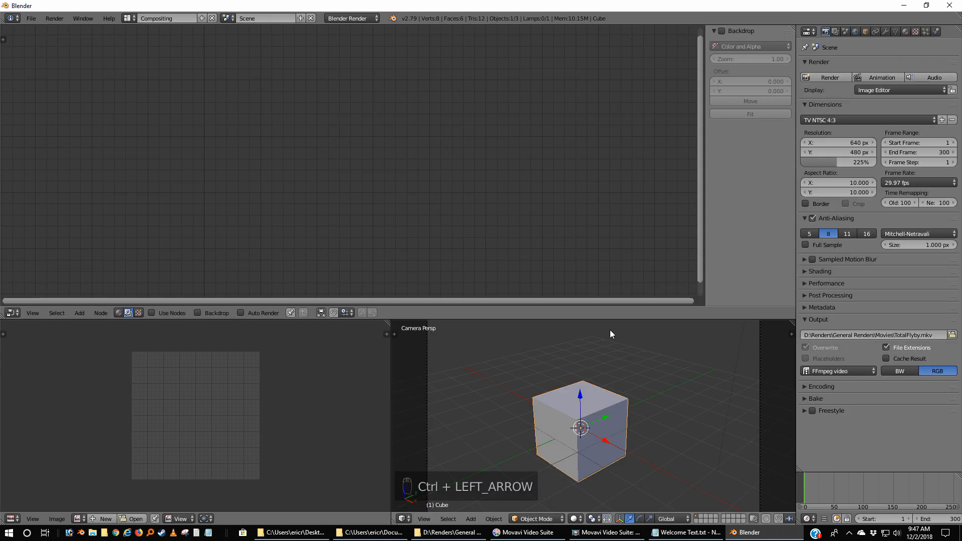
pyautogui.hotkey('ctrl', 'Left')
pyautogui.hotkey('ctrl', 'Left')
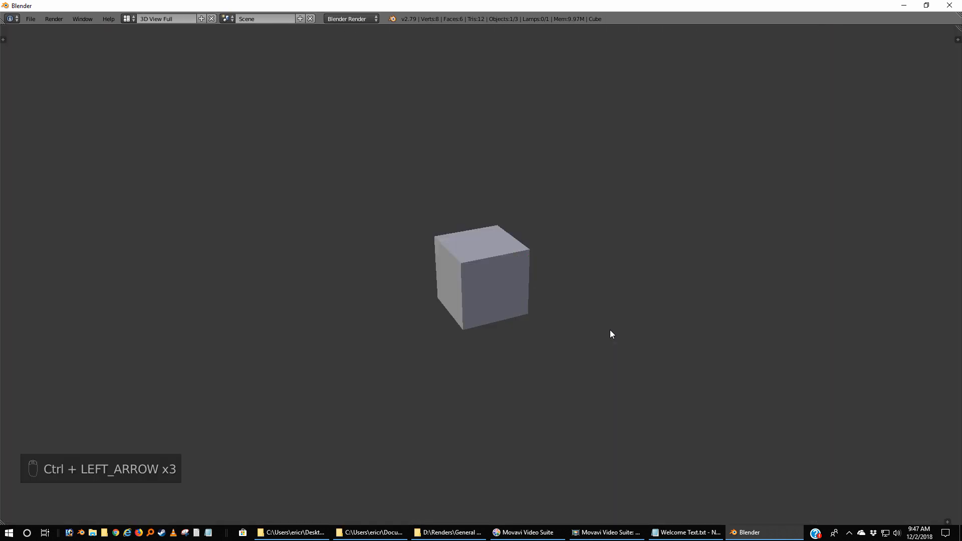
pyautogui.hotkey('ctrl', 'Left')
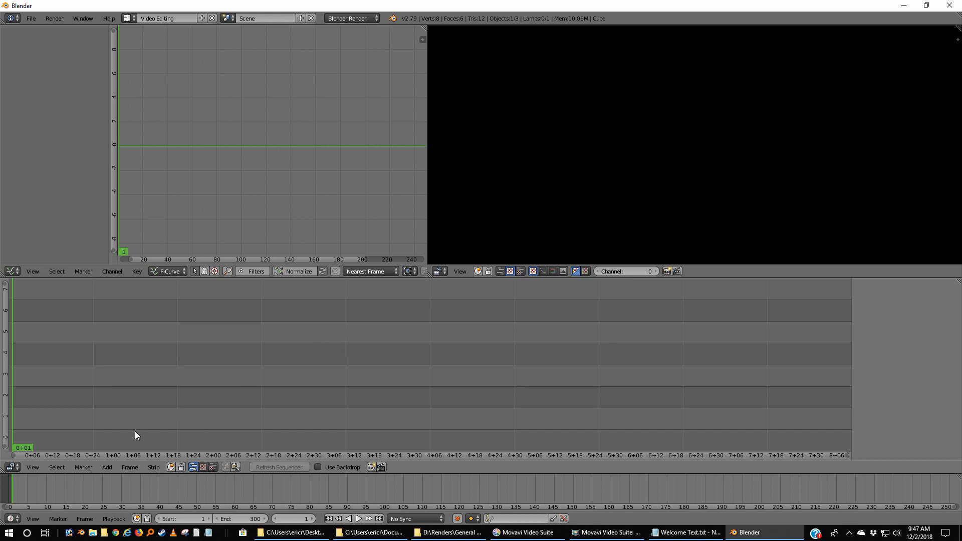
# Add Flyby.mkv from the Movies folder as a movie strip on channel 1, starting at frame 1.
pyautogui.click(106, 468)
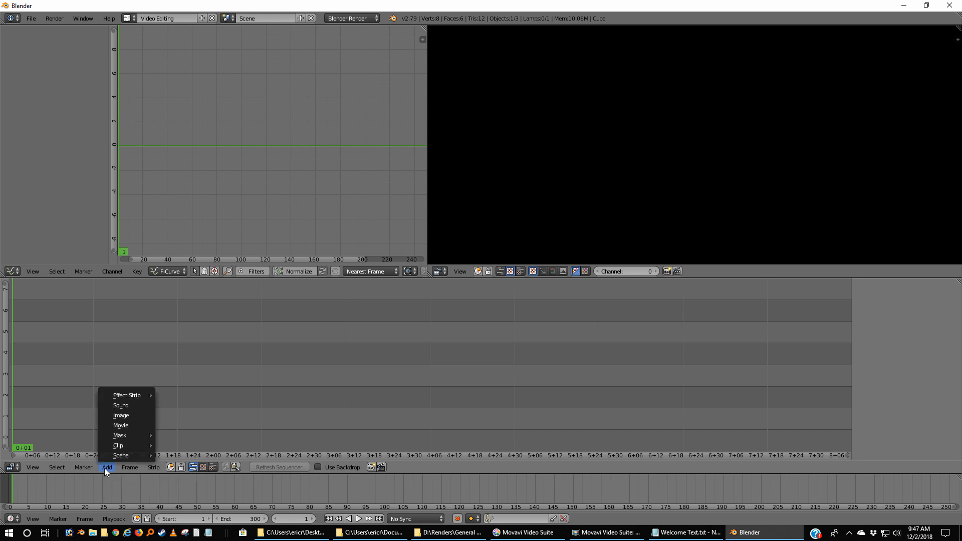
pyautogui.click(122, 425)
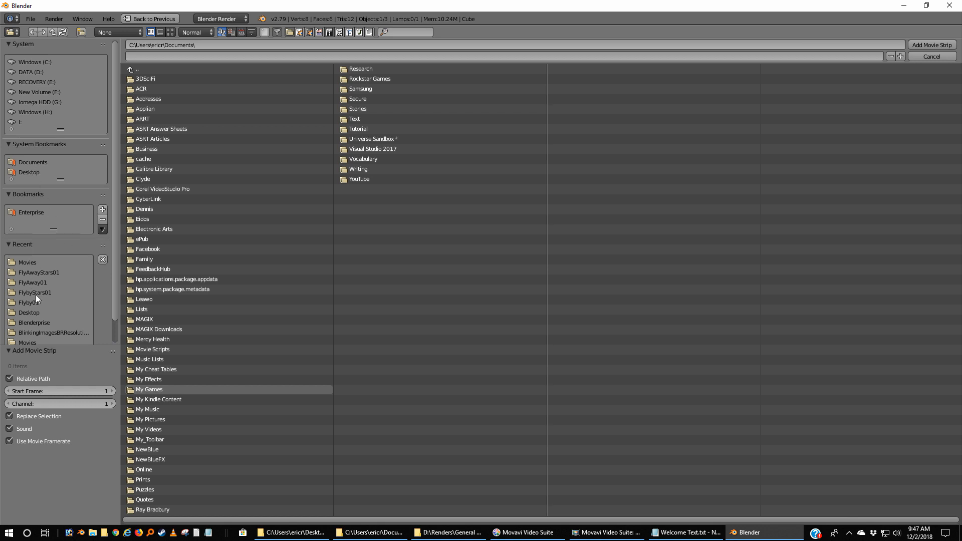
pyautogui.click(25, 263)
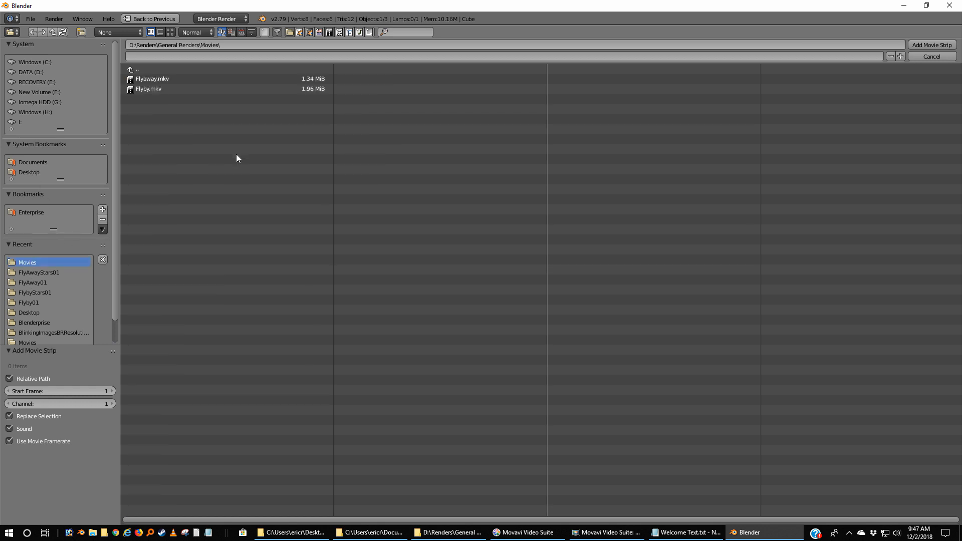
pyautogui.click(143, 89)
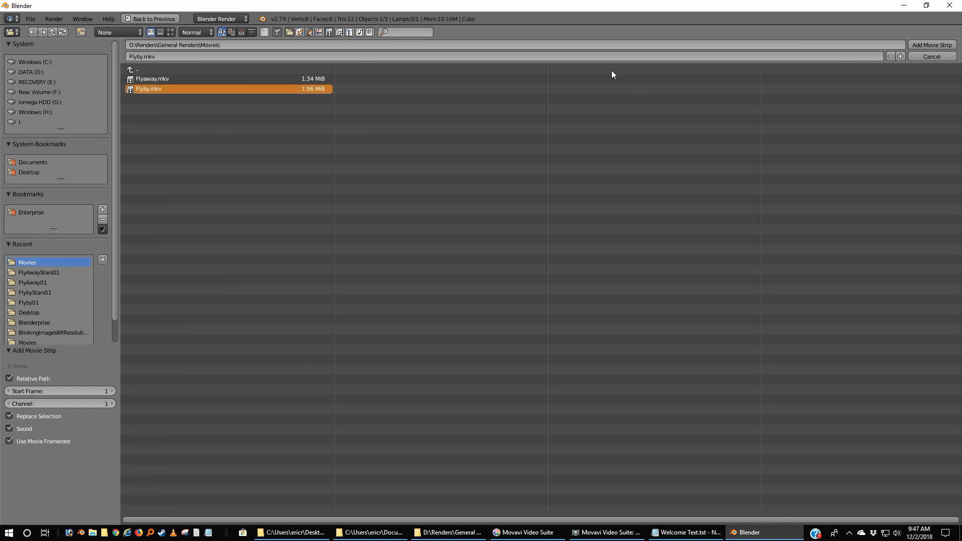
pyautogui.click(933, 45)
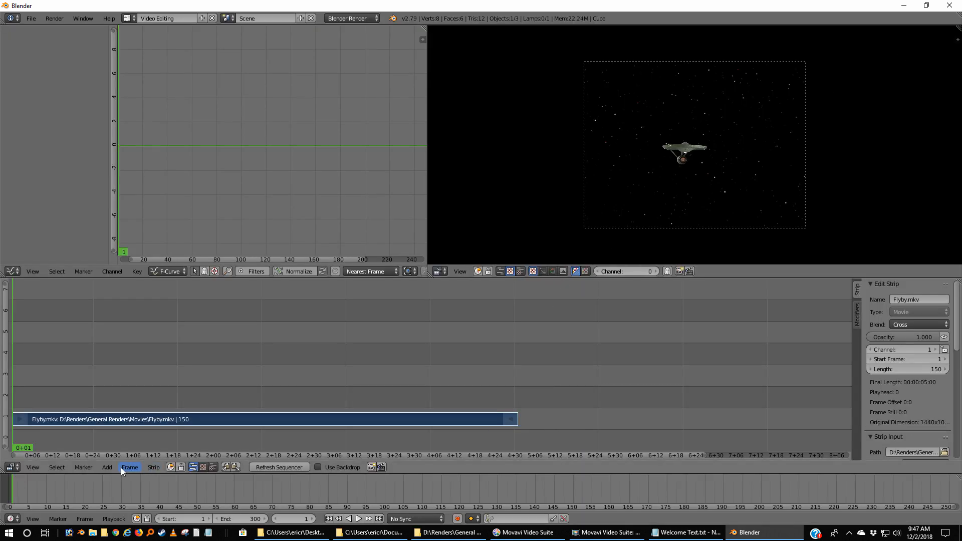
# Move the playhead to frame 151 and add Flyaway.mkv there as a movie strip on channel 1.
pyautogui.moveTo(505, 417)
pyautogui.mouseDown()
pyautogui.moveTo(525, 412)
pyautogui.moveTo(516, 418)
pyautogui.mouseUp()
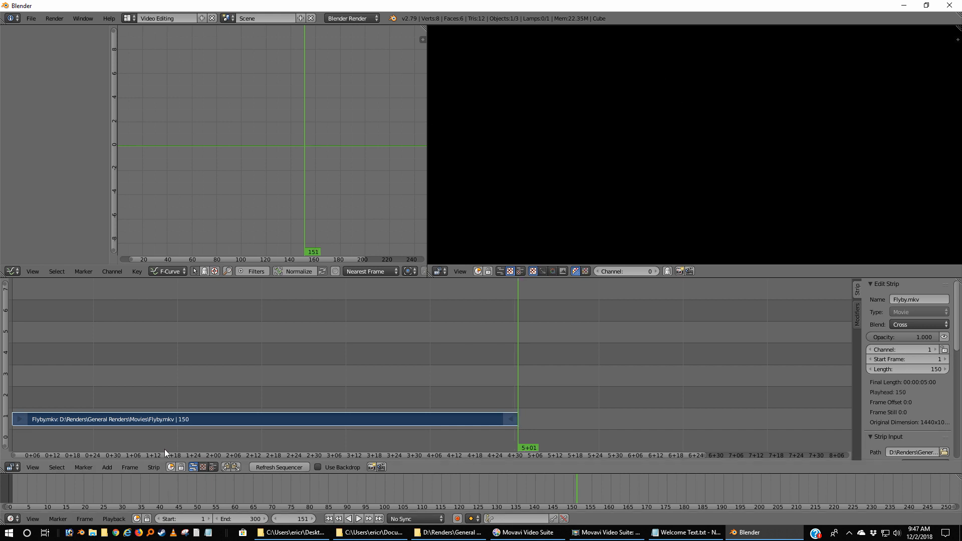
pyautogui.click(107, 468)
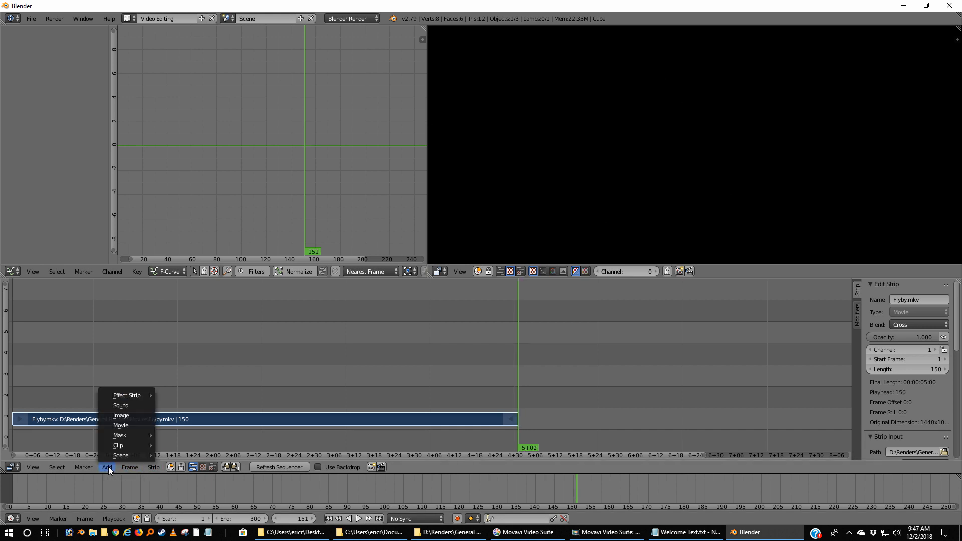
pyautogui.click(128, 425)
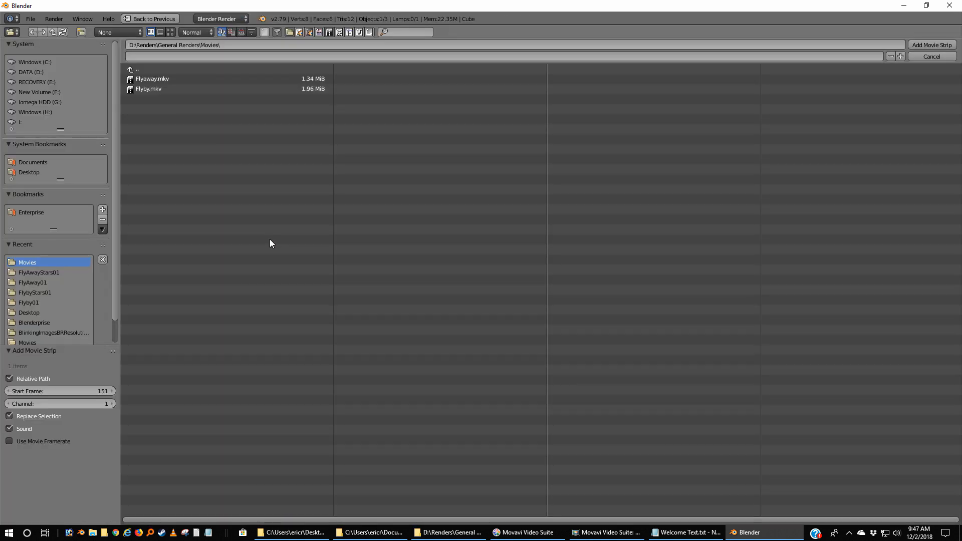
pyautogui.click(149, 78)
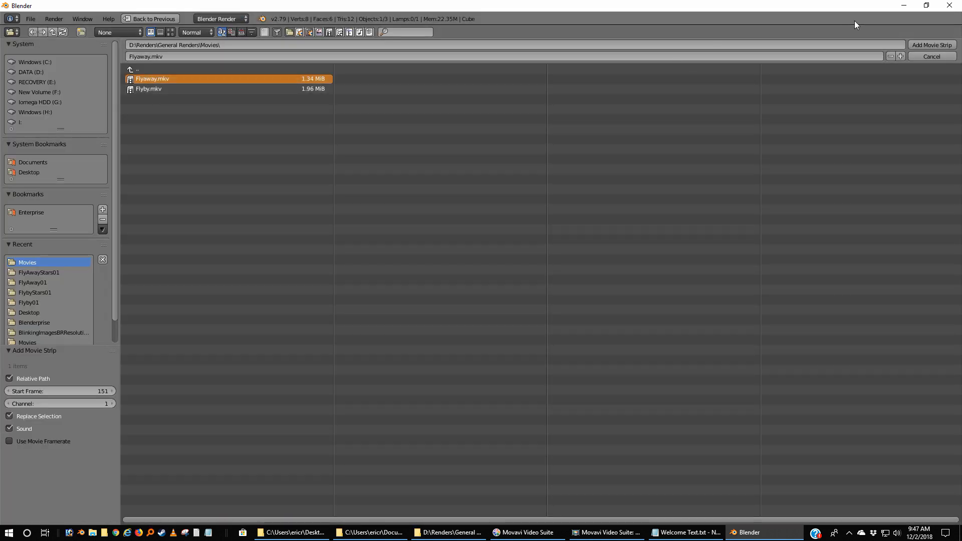
pyautogui.click(932, 45)
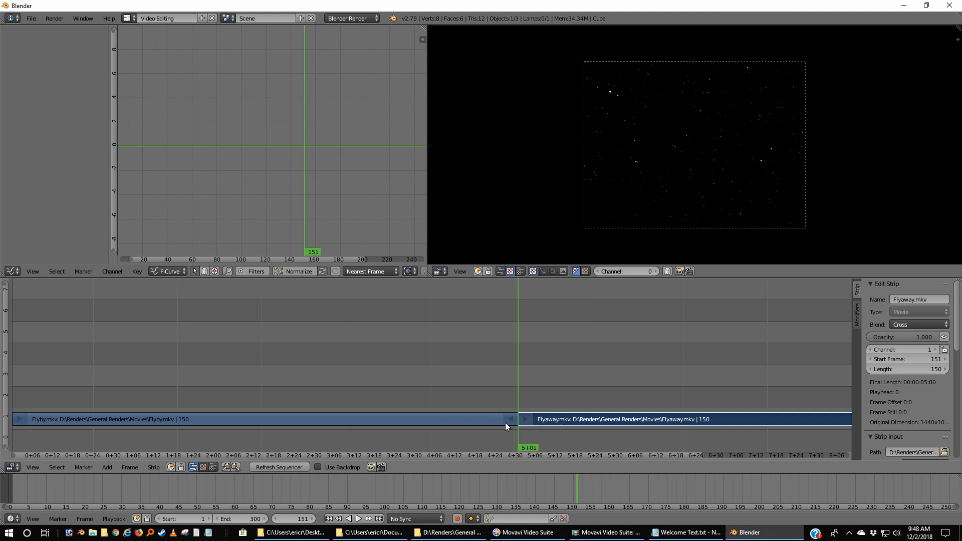
# Play the sequence to review the transition between the Flyby and Flyaway strips.
pyautogui.hotkey('shift', 'alt', 'a')
pyautogui.moveTo(509, 391); pyautogui.dragTo(518, 392)
pyautogui.hotkey('alt', 'a')
# Switch the screen layout back to Default.
pyautogui.hotkey('ctrl', 'Right')
pyautogui.hotkey('ctrl', 'Right')
pyautogui.hotkey('ctrl', 'Right')
pyautogui.hotkey('ctrl', 'Right')
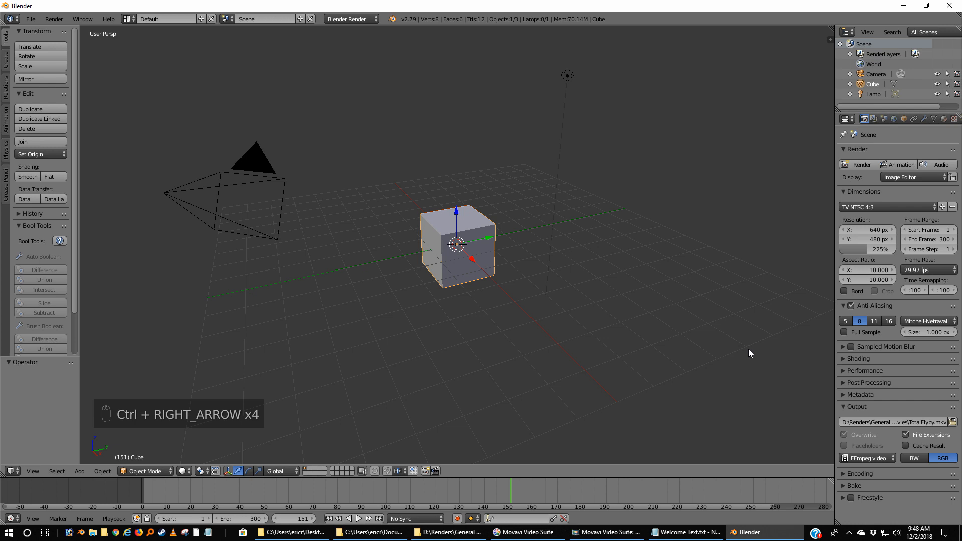
# Delete the default cube, camera and lamp from the scene, viewing it from the top in orthographic projection.
pyautogui.press('KP_7')
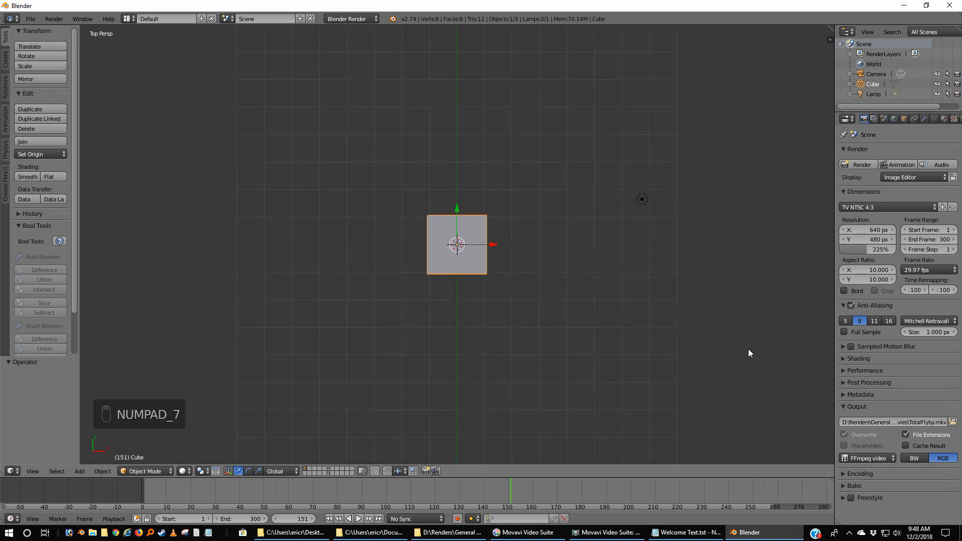
pyautogui.press('KP_5')
pyautogui.press('a')
pyautogui.press('a')
pyautogui.press('a')
pyautogui.press('a')
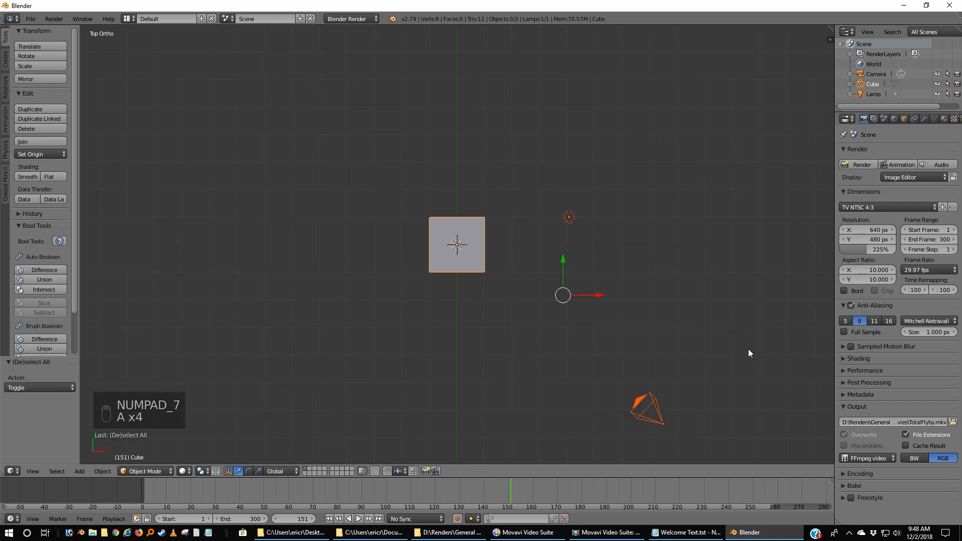
pyautogui.press('x')
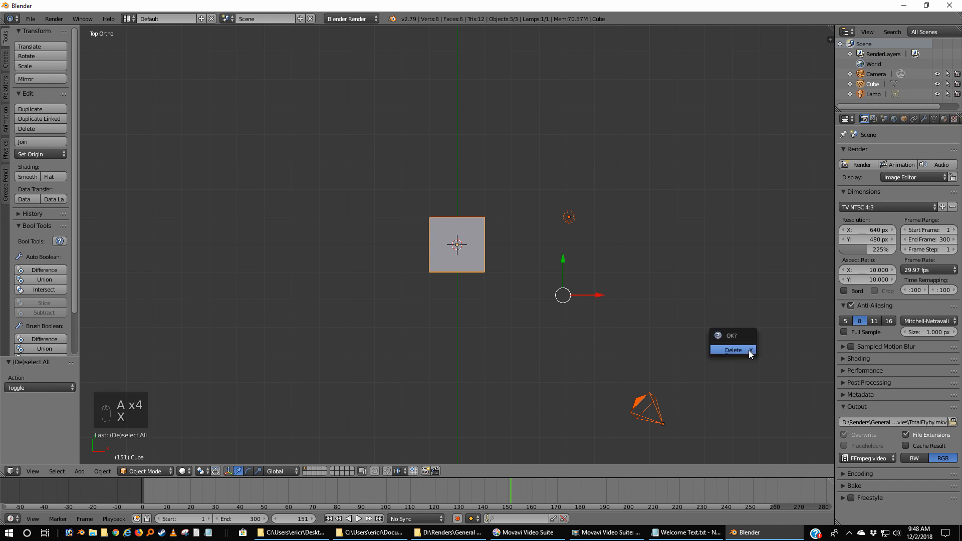
pyautogui.click(749, 350)
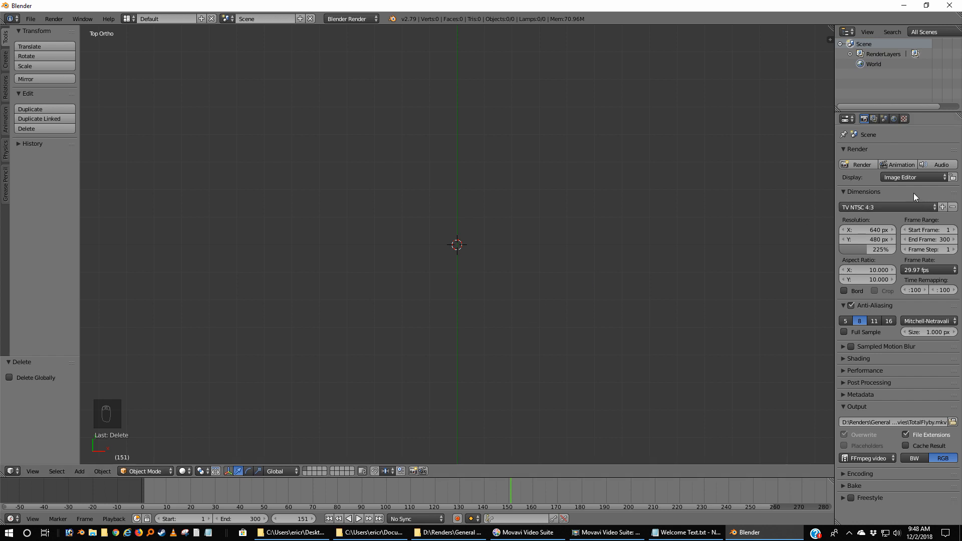
# Render the full 300-frame animation to the TotalFlyby.mkv output file.
pyautogui.click(896, 163)
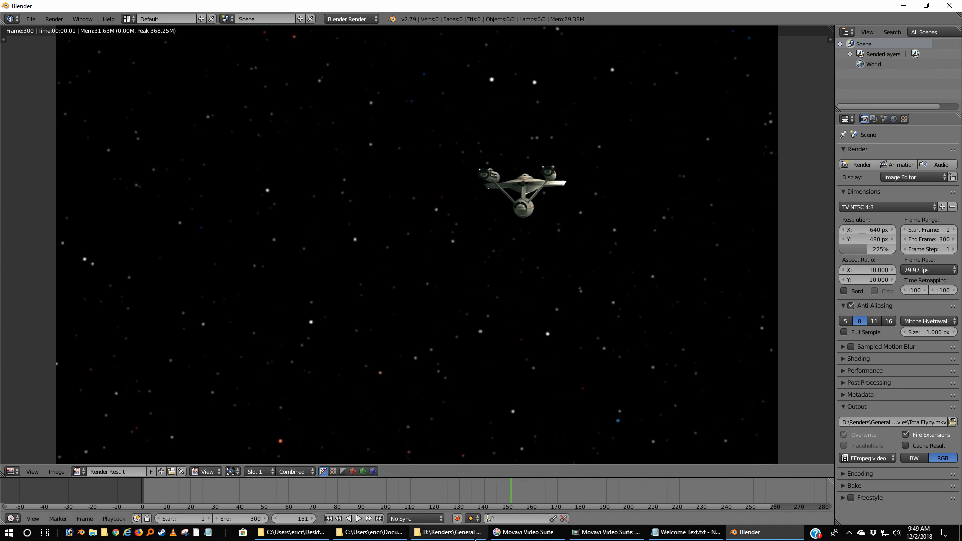
# Switch to File Explorer's Movies folder, play Flyaway.mkv full screen in VLC media player, and close the player.
pyautogui.click(429, 534)
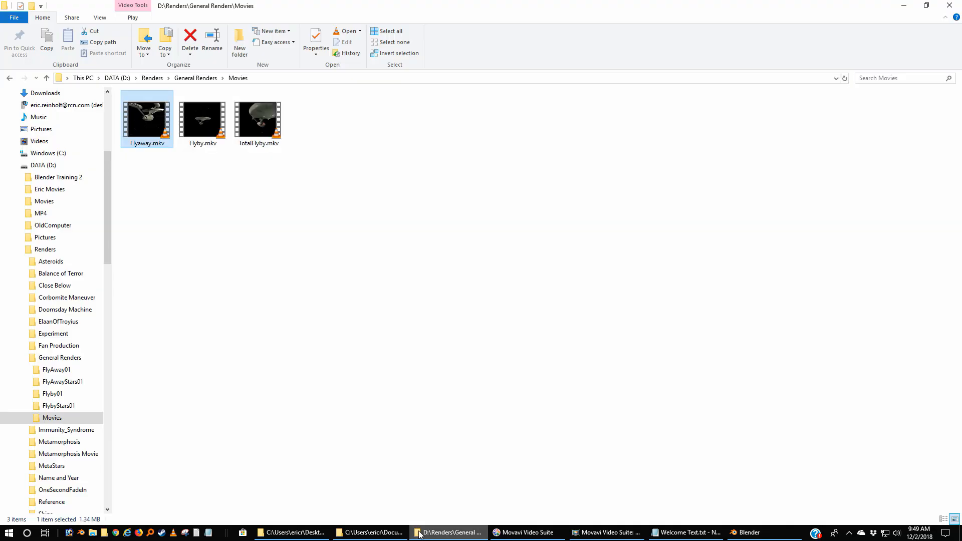
pyautogui.doubleClick(144, 120)
pyautogui.doubleClick(691, 220)
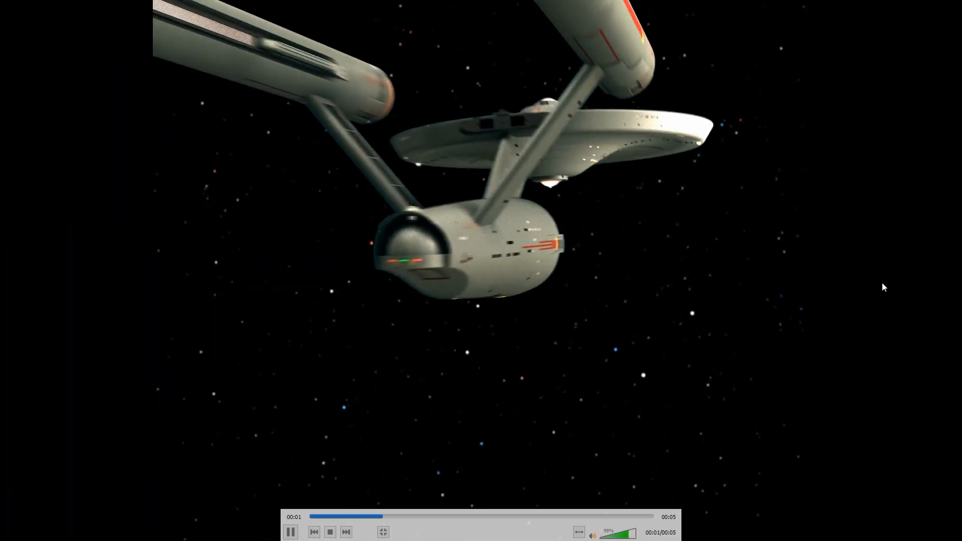
pyautogui.doubleClick(850, 118)
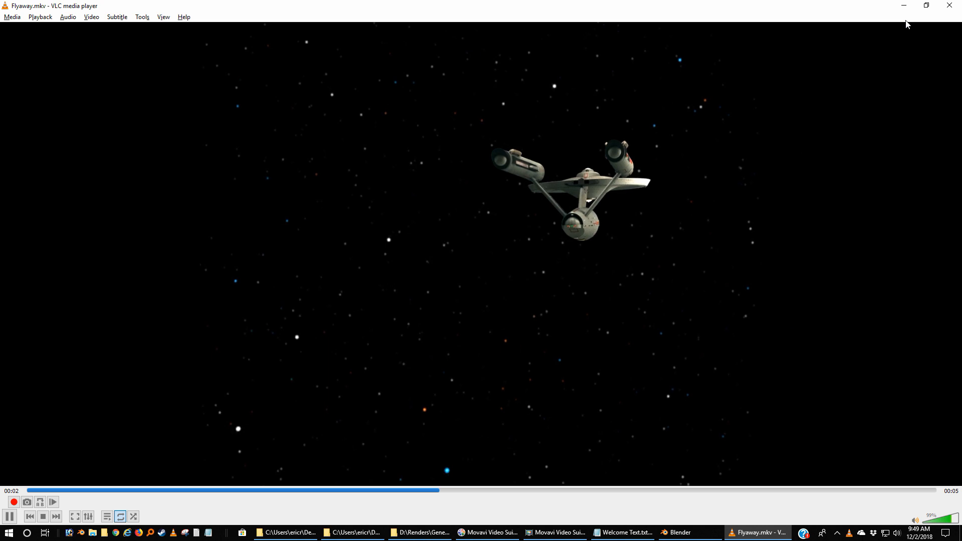
pyautogui.click(946, 5)
# Play the rendered TotalFlyby.mkv full screen to review the combined movie.
pyautogui.doubleClick(257, 118)
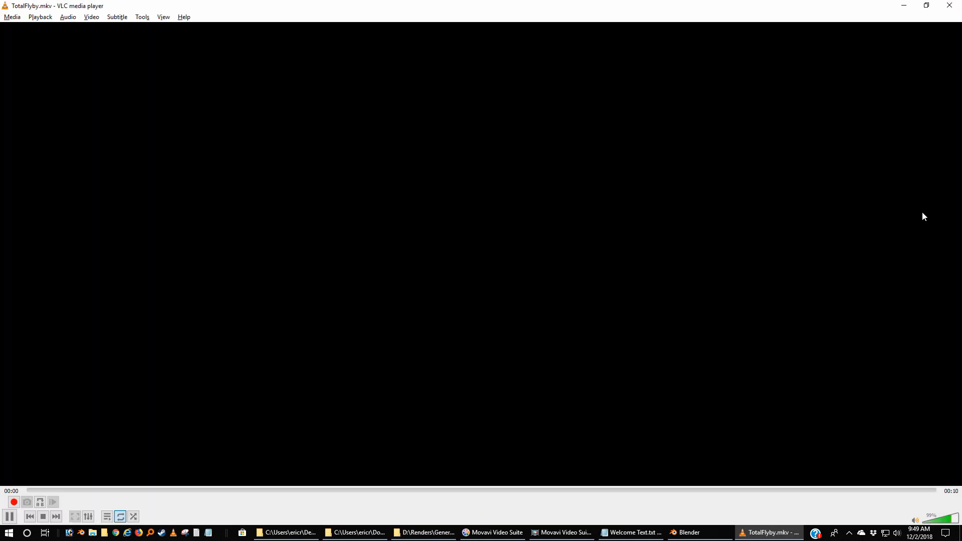
pyautogui.doubleClick(922, 212)
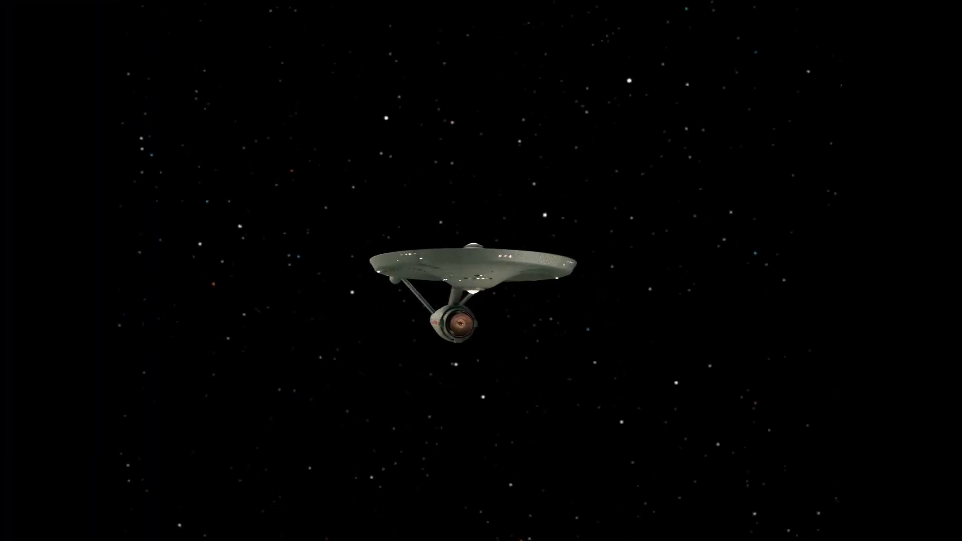